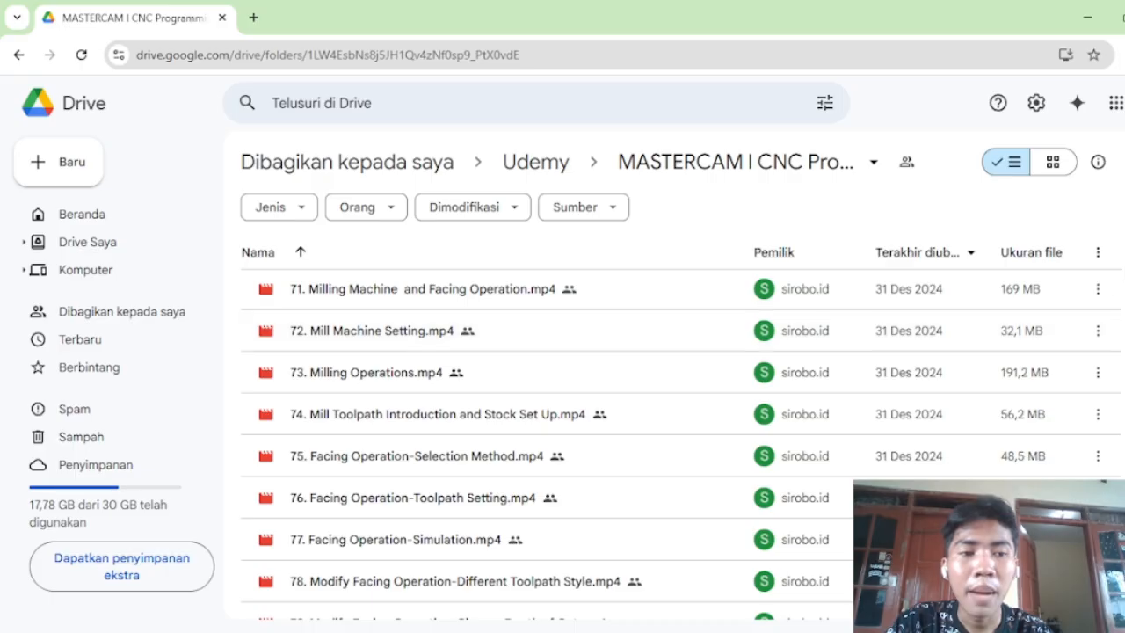
Browse the milling lesson videos in the shared Udemy MASTERCAM CNC programming folder
{"action": "scroll", "coordinate": [804, 540], "scroll_direction": "down", "scroll_amount": 3}
{"action": "scroll", "coordinate": [788, 545], "scroll_direction": "down", "scroll_amount": 2}
{"action": "scroll", "coordinate": [789, 545], "scroll_direction": "down", "scroll_amount": 2}
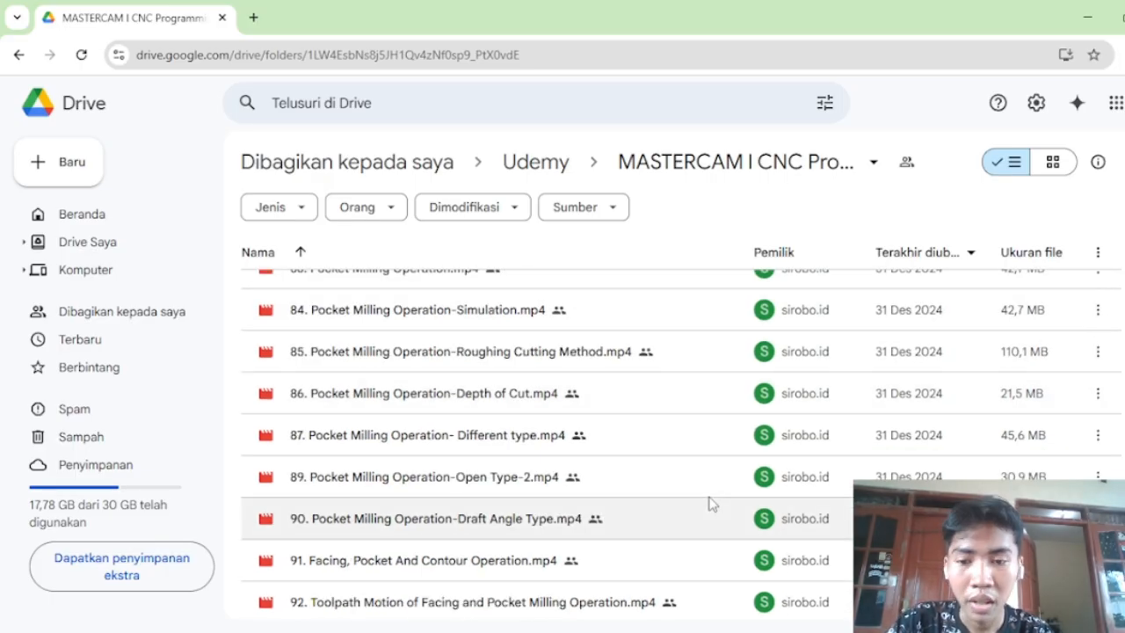
{"action": "scroll", "coordinate": [713, 503], "scroll_direction": "down", "scroll_amount": 9}
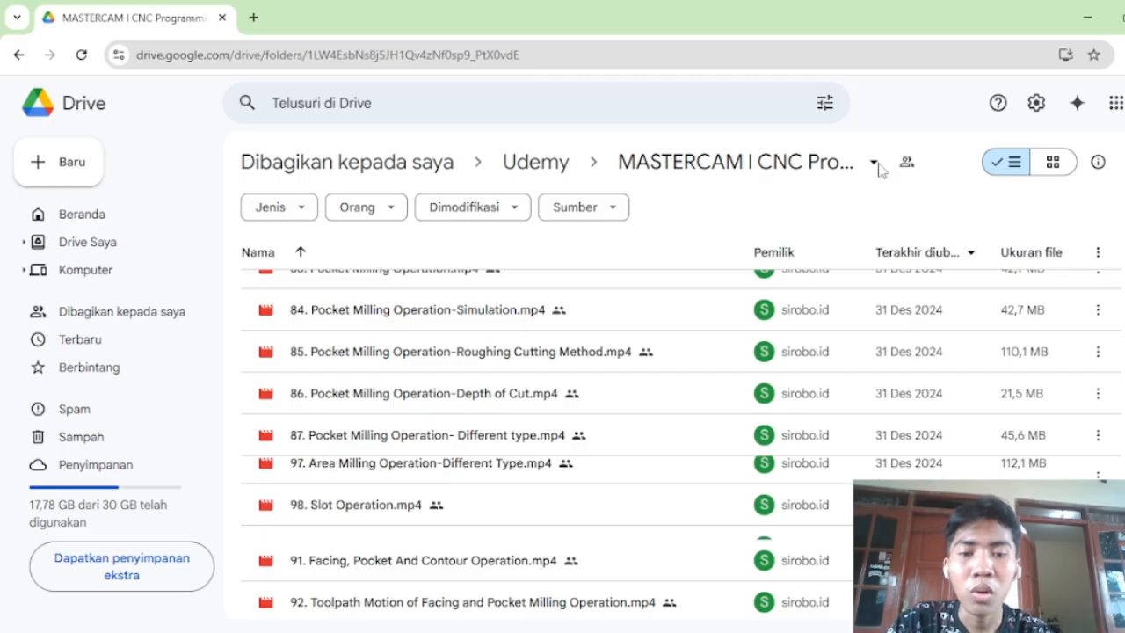
{"action": "mouse_move", "coordinate": [778, 406]}
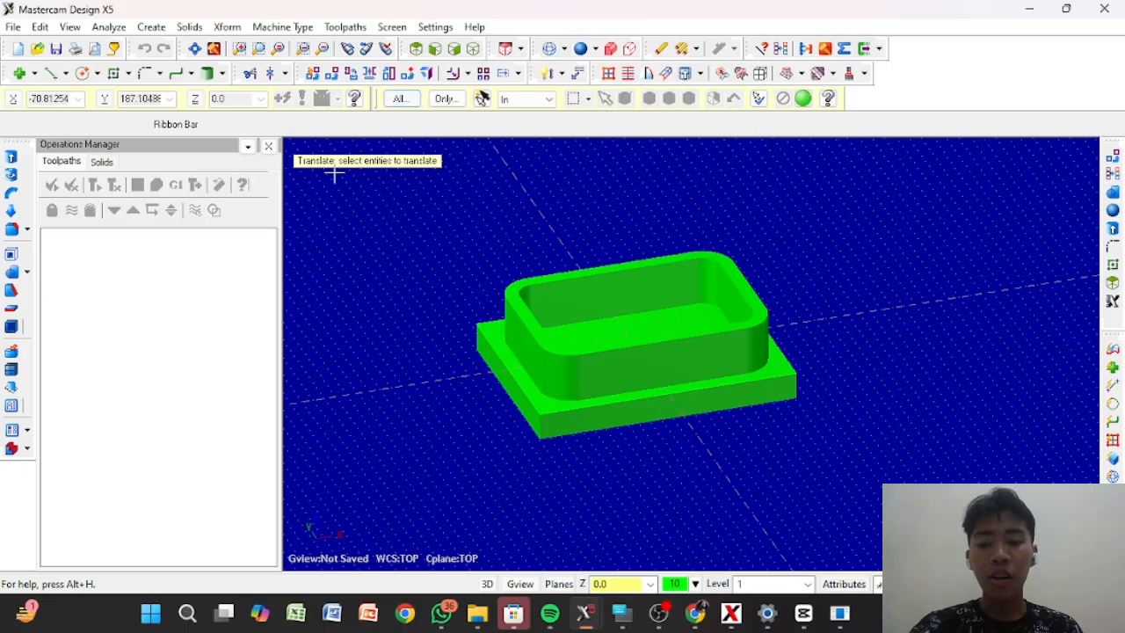
Switch to Mastercam and assign the default mill machine to the part
{"action": "left_click", "coordinate": [303, 29]}
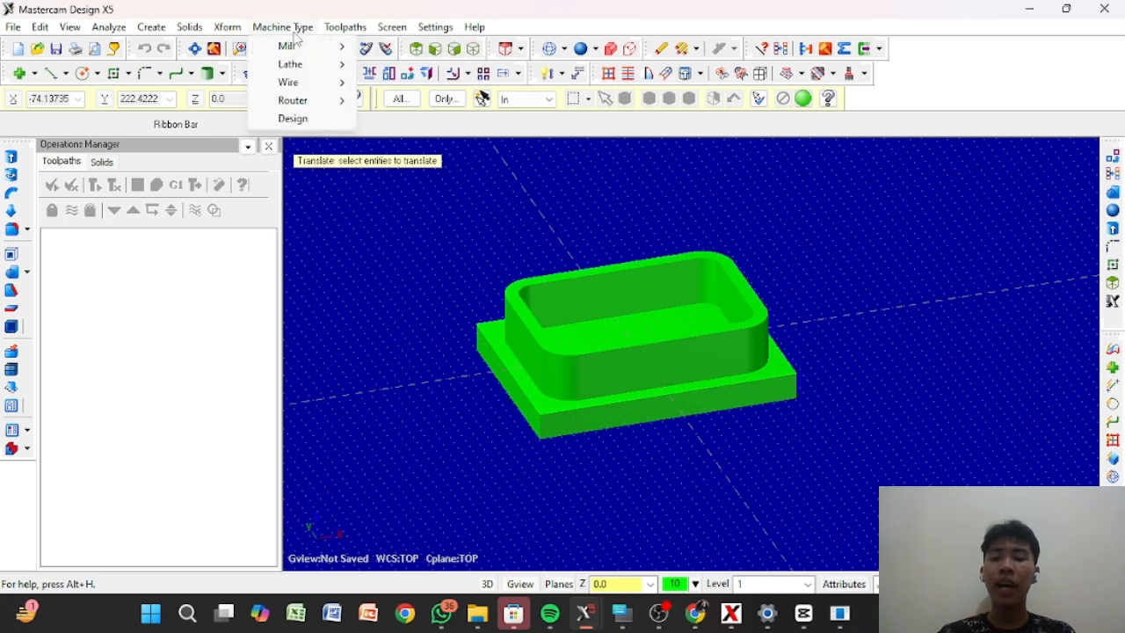
{"action": "mouse_move", "coordinate": [297, 49]}
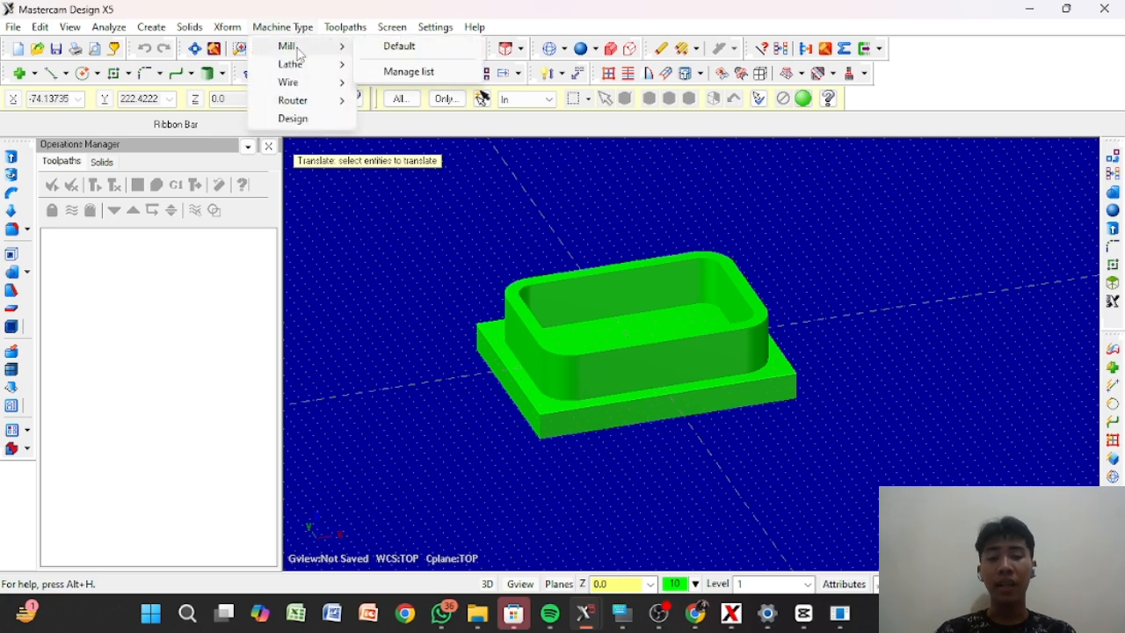
{"action": "left_click", "coordinate": [389, 54]}
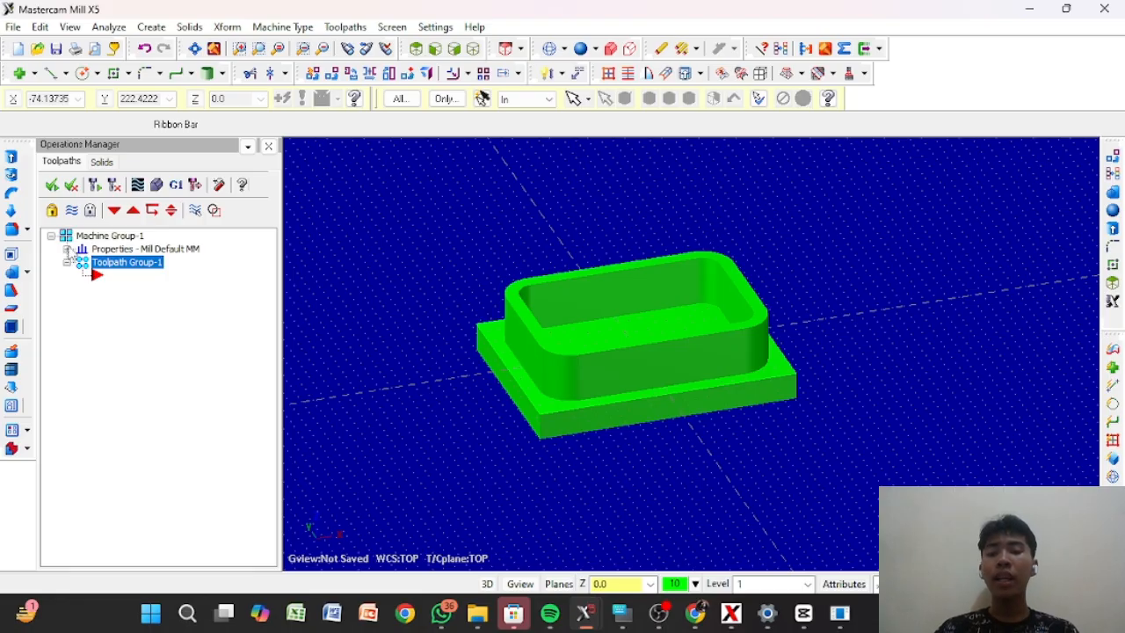
Define rectangular stock from a bounding box around all entities with no expansion in X, Y or Z
{"action": "left_click", "coordinate": [68, 249]}
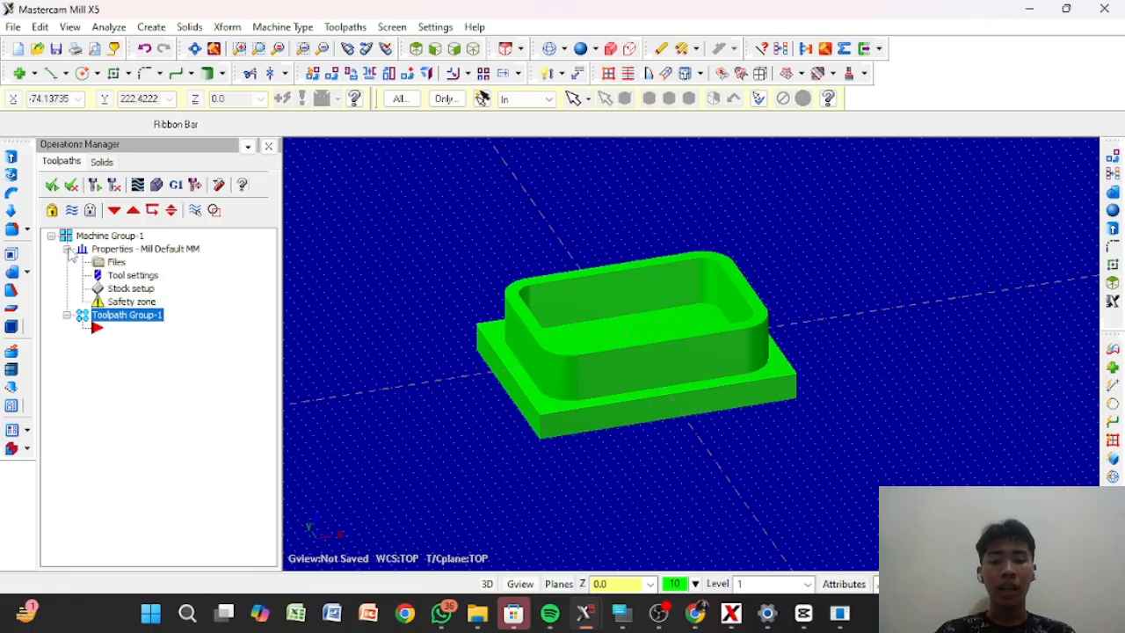
{"action": "left_click", "coordinate": [132, 292]}
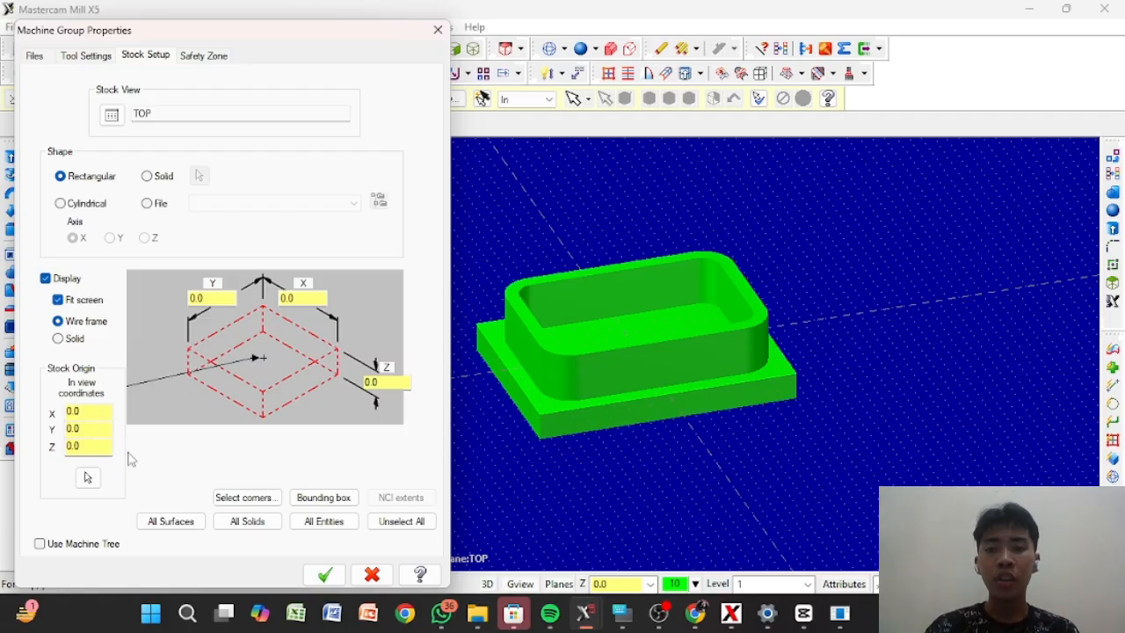
{"action": "left_click", "coordinate": [320, 498]}
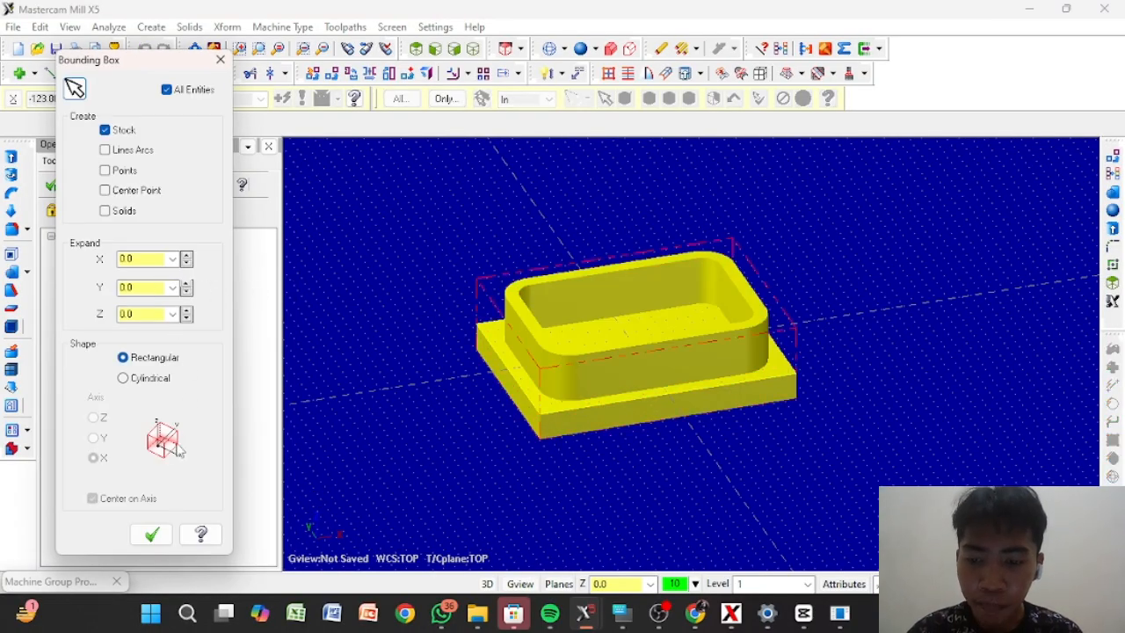
{"action": "left_click", "coordinate": [152, 535]}
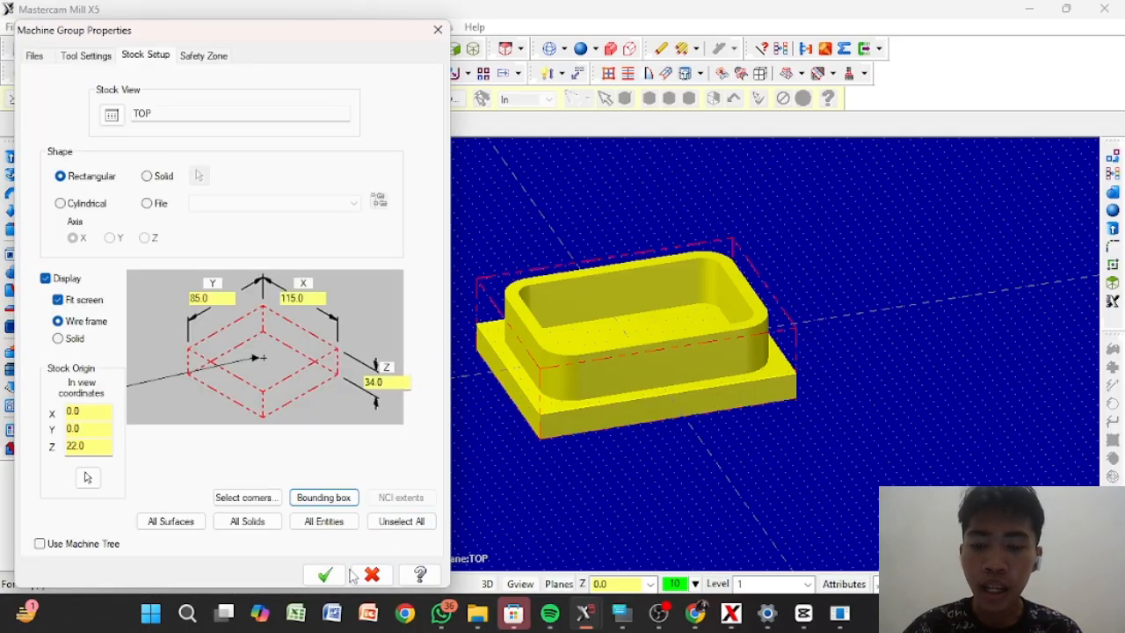
{"action": "left_click", "coordinate": [336, 576]}
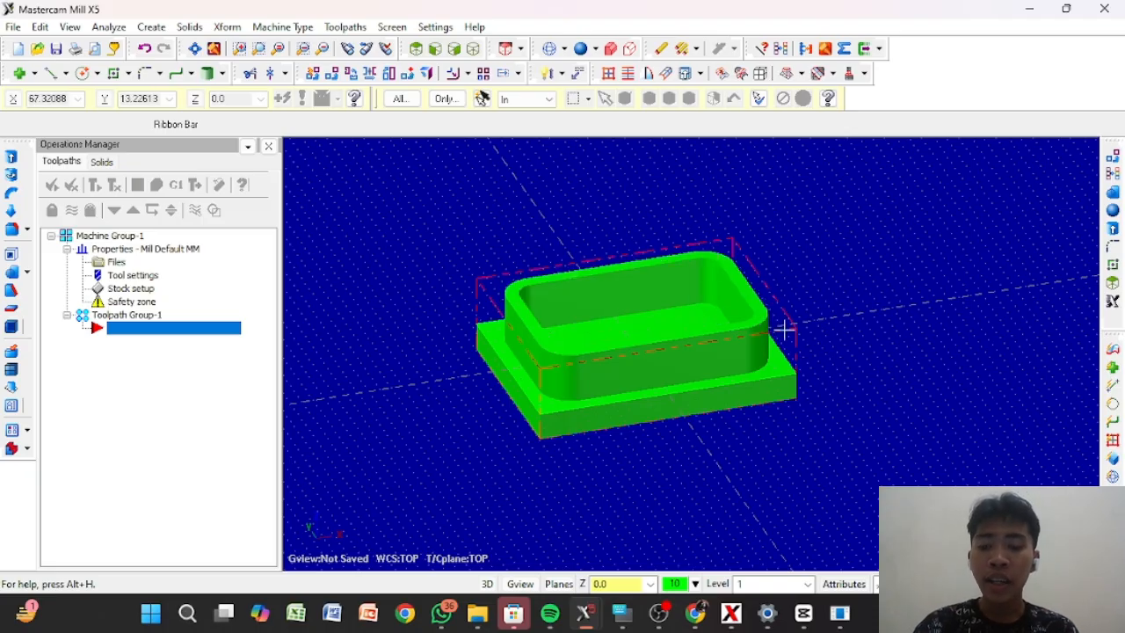
Start a 2D Contour toolpath and name the new NC file x5
{"action": "left_click", "coordinate": [356, 30]}
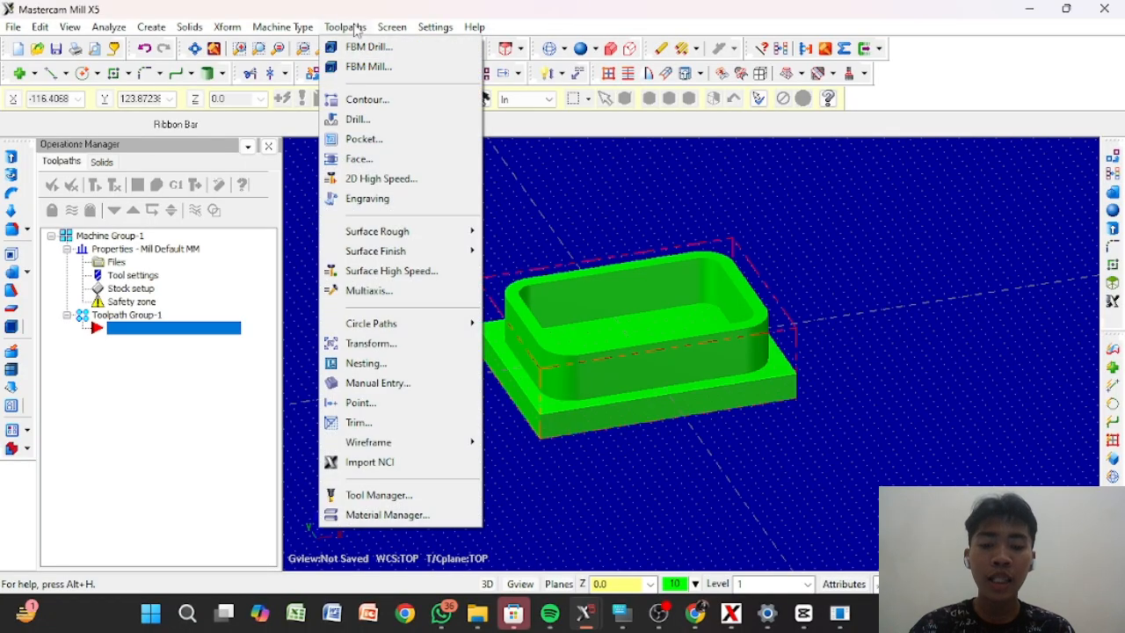
{"action": "left_click", "coordinate": [362, 101]}
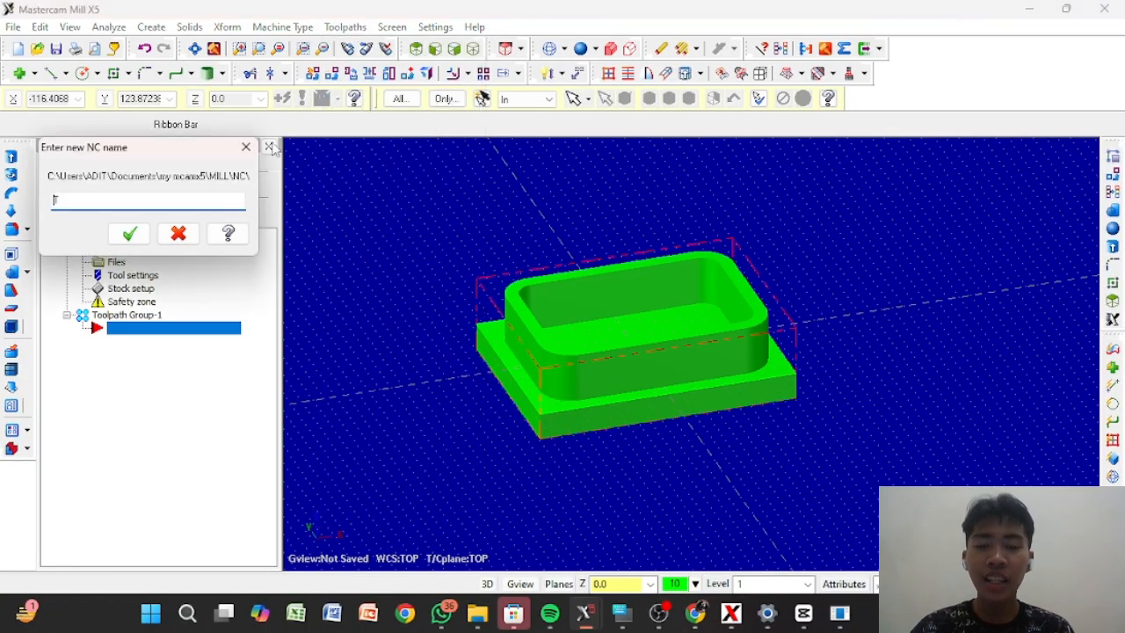
{"action": "double_click", "coordinate": [107, 201]}
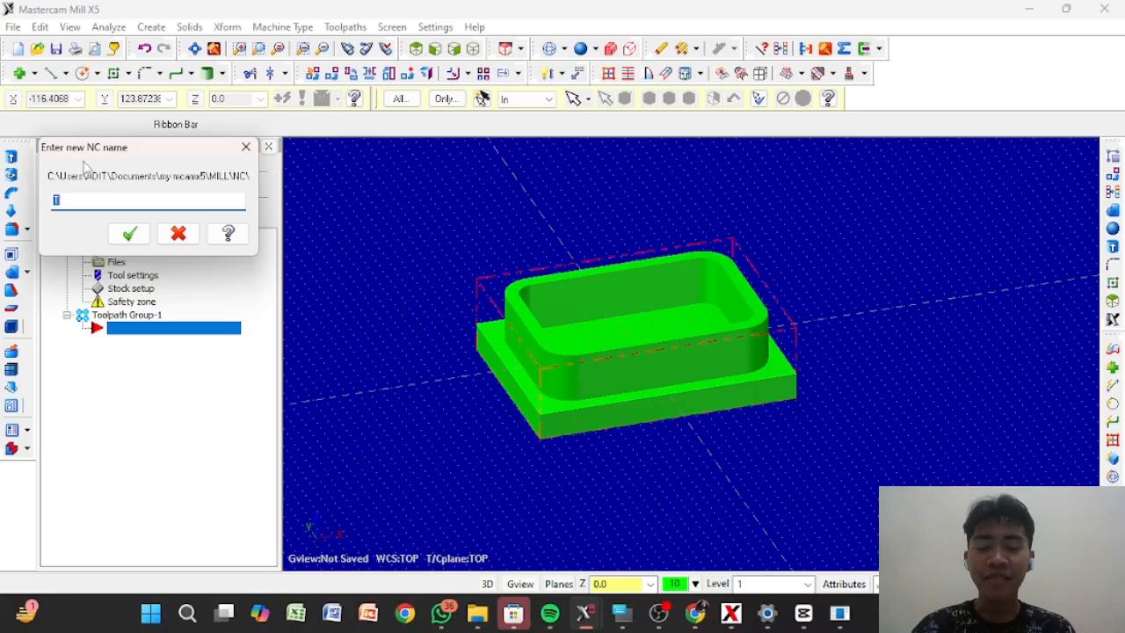
{"action": "type", "text": "x5"}
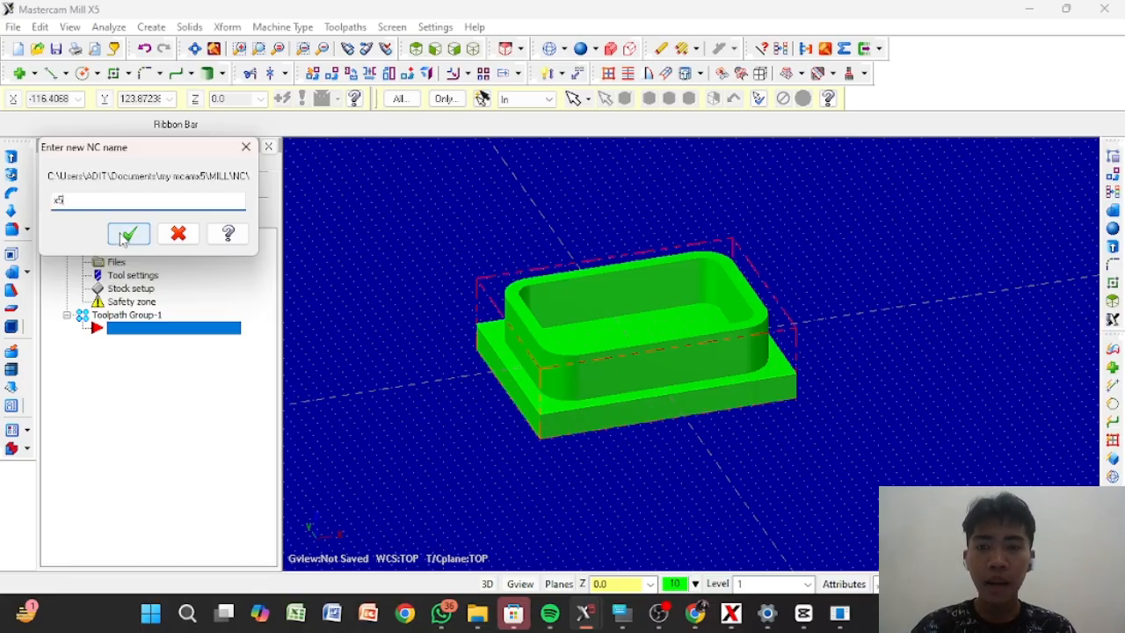
{"action": "left_click", "coordinate": [129, 233]}
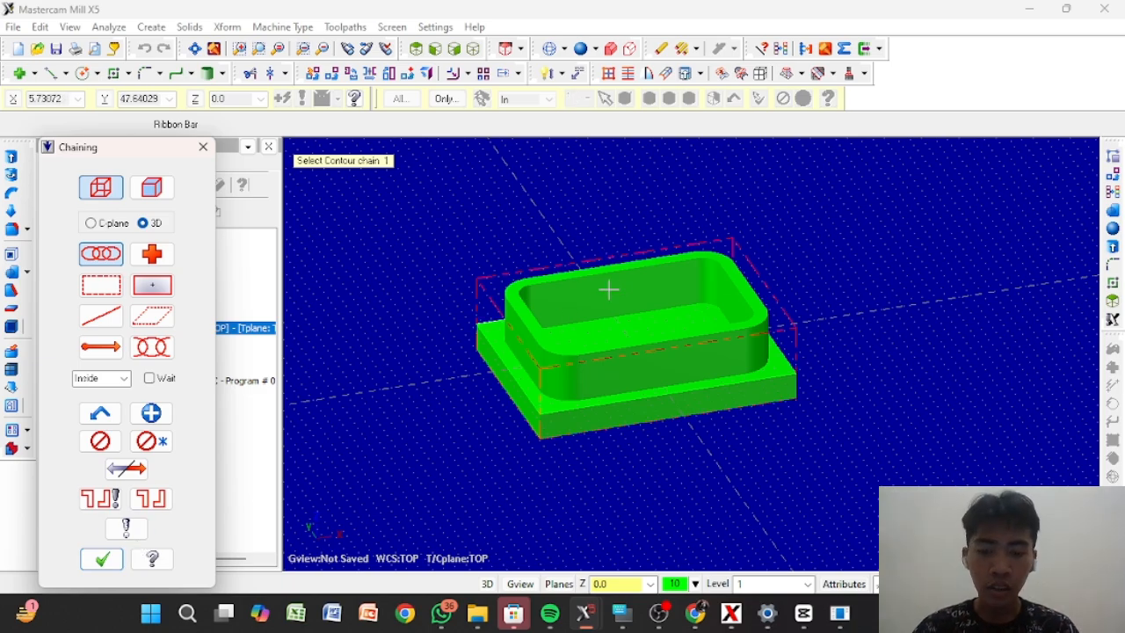
Chain the outer rounded rectangle of the raised wall clockwise as the contour geometry, using a wireframe top view
{"action": "middle_click_drag", "start_coordinate": [597, 289], "coordinate": [595, 328]}
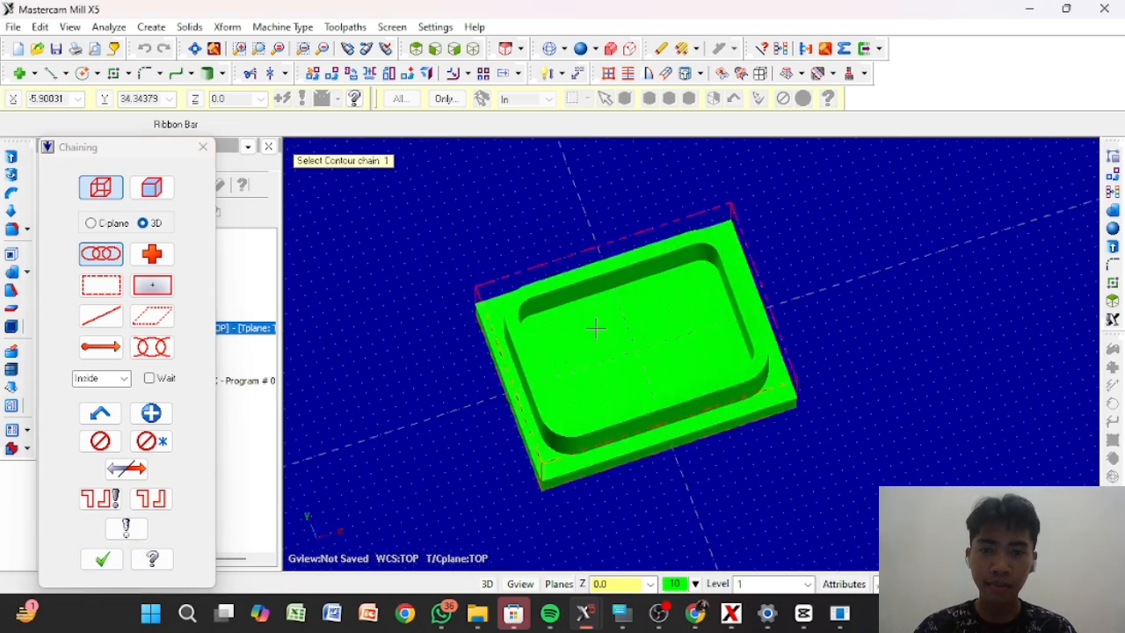
{"action": "right_click", "coordinate": [551, 270]}
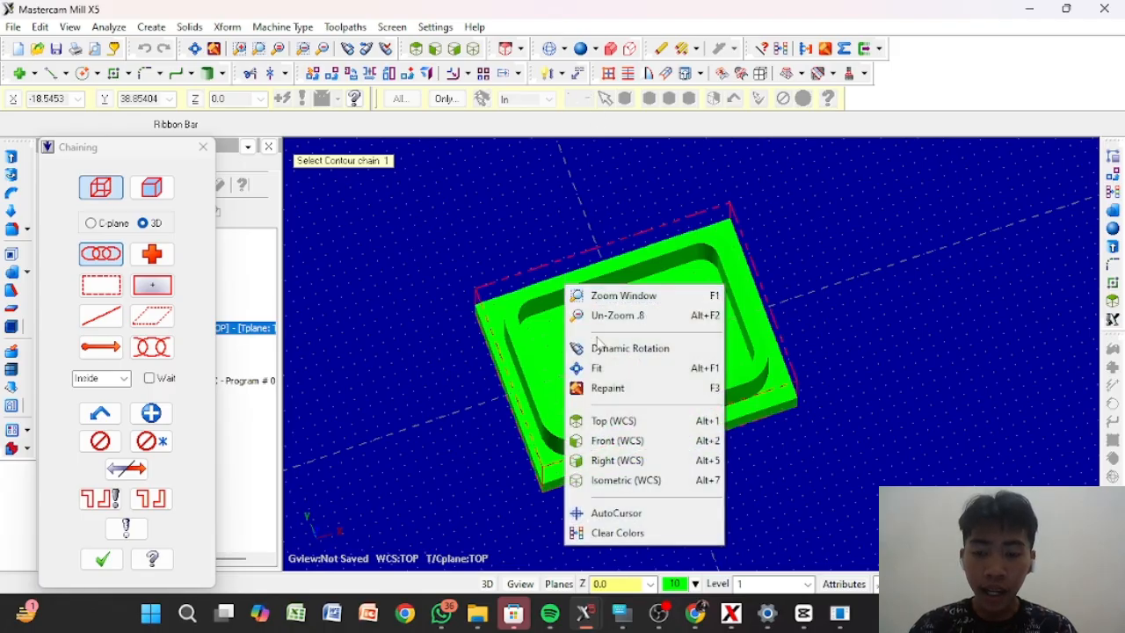
{"action": "left_click", "coordinate": [606, 421]}
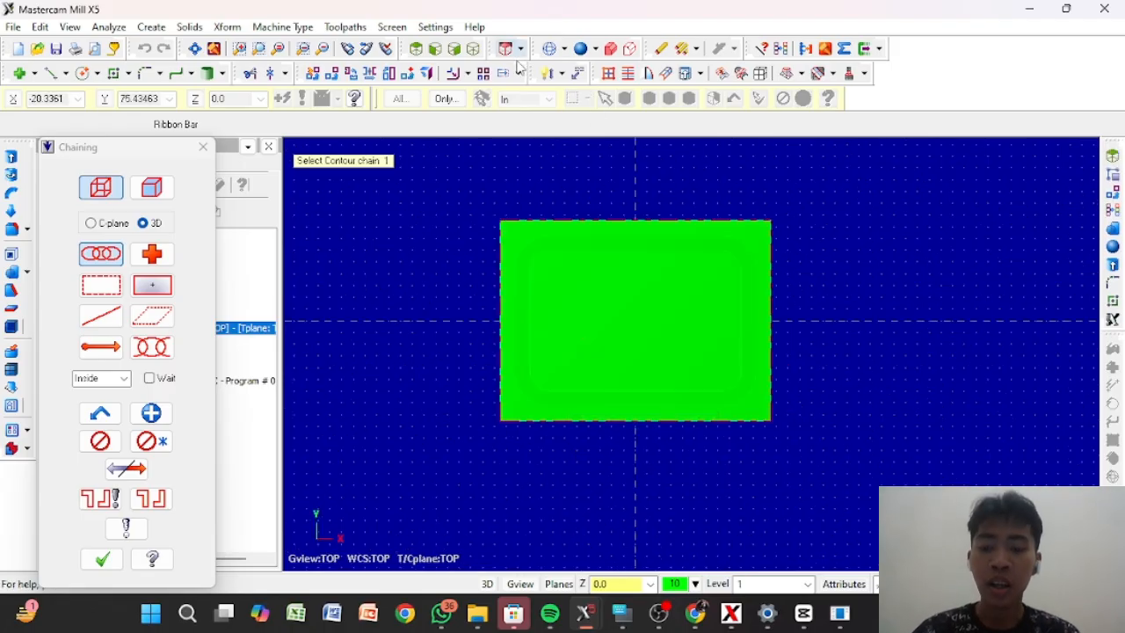
{"action": "left_click", "coordinate": [552, 50]}
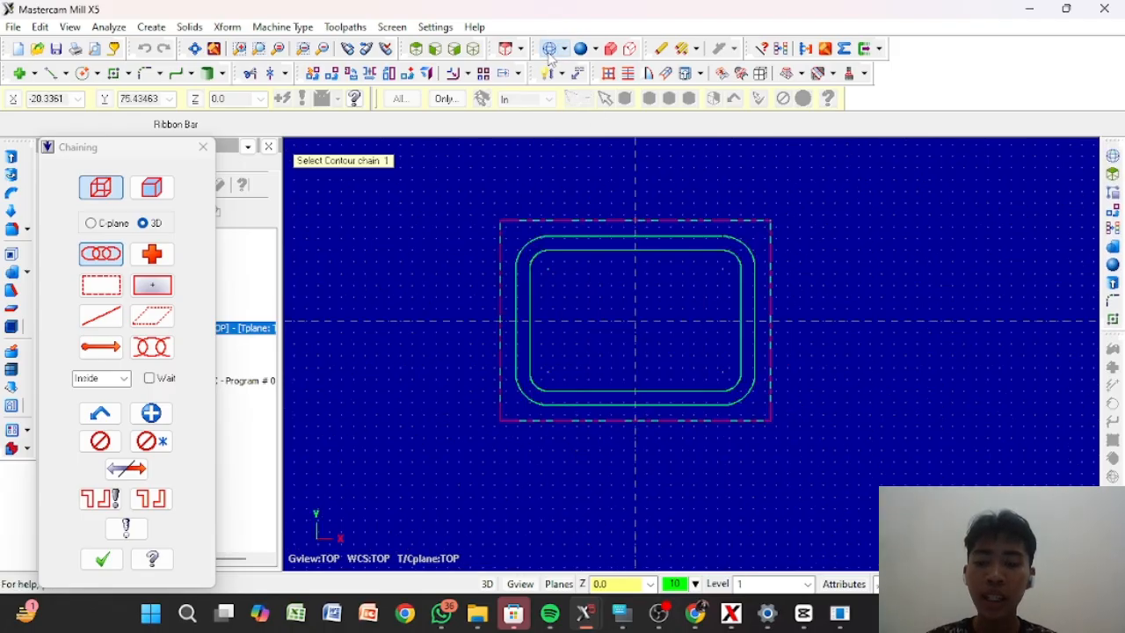
{"action": "left_click", "coordinate": [569, 236]}
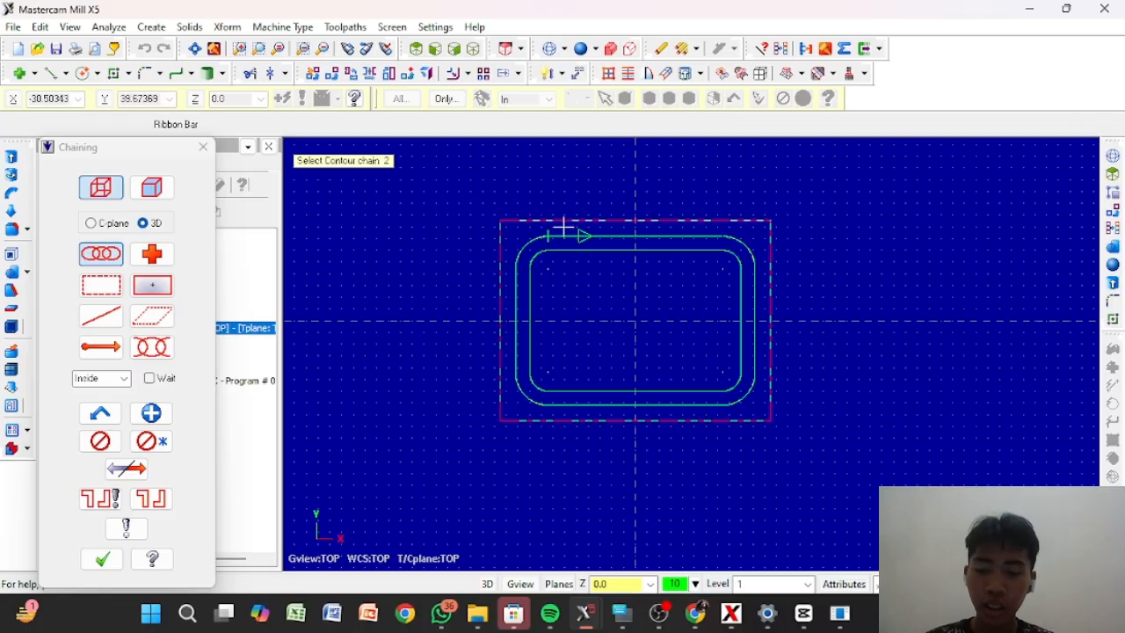
{"action": "left_click", "coordinate": [102, 560]}
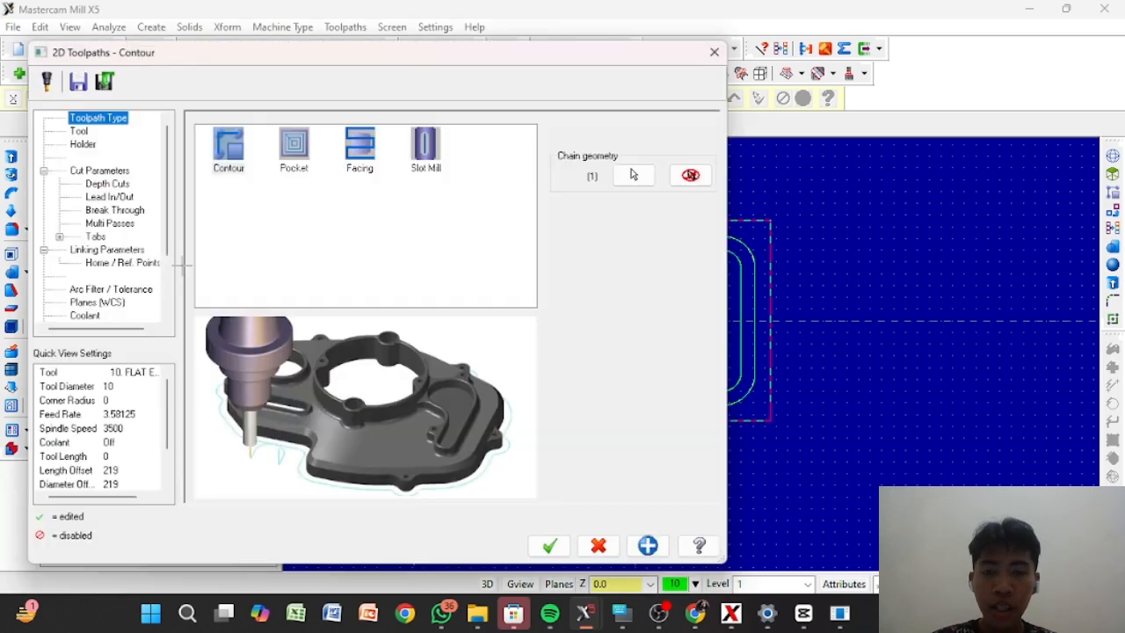
Assign the 10 mm flat endmill, tool 219, from the MILL_MM library to the contour toolpath
{"action": "left_click", "coordinate": [75, 132]}
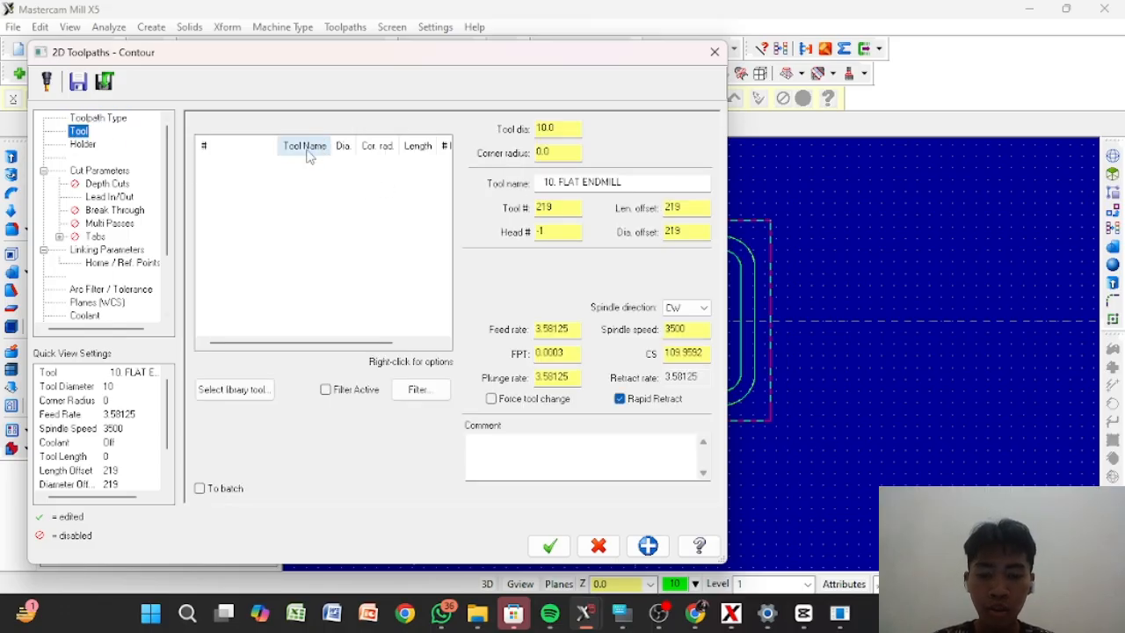
{"action": "left_click", "coordinate": [231, 390]}
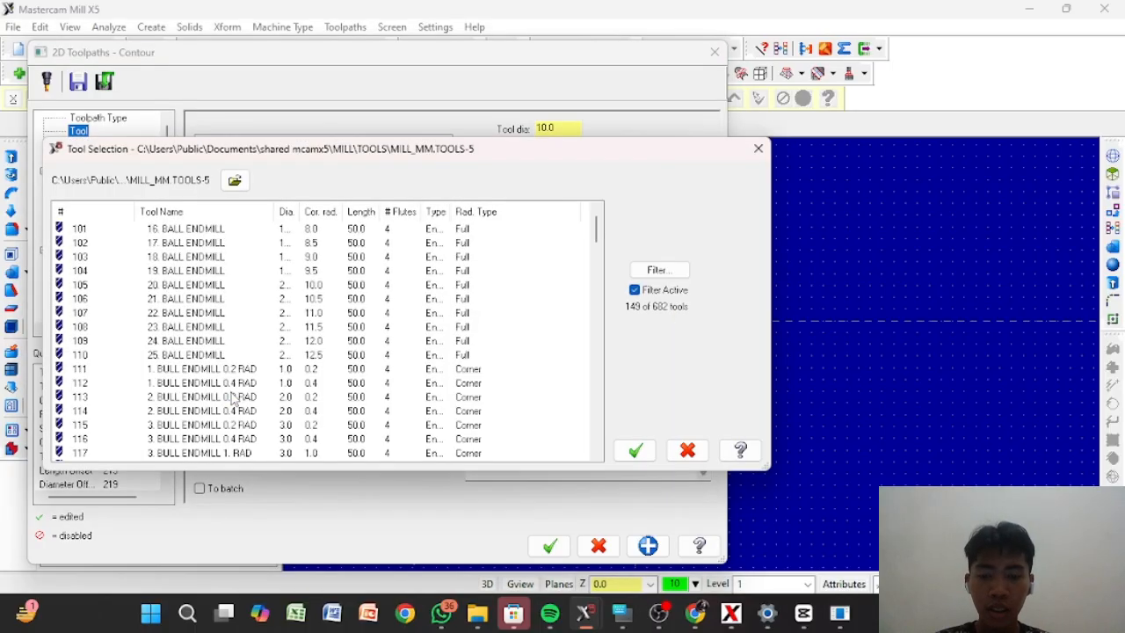
{"action": "scroll", "coordinate": [198, 378], "scroll_direction": "down", "scroll_amount": 8}
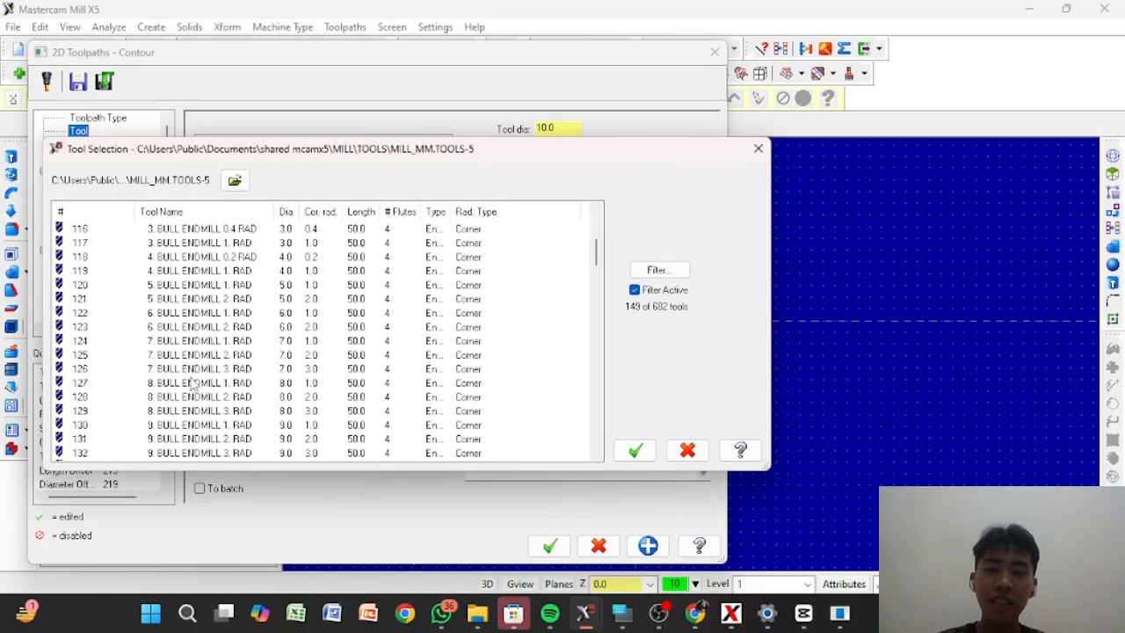
{"action": "scroll", "coordinate": [170, 347], "scroll_direction": "up", "scroll_amount": 3}
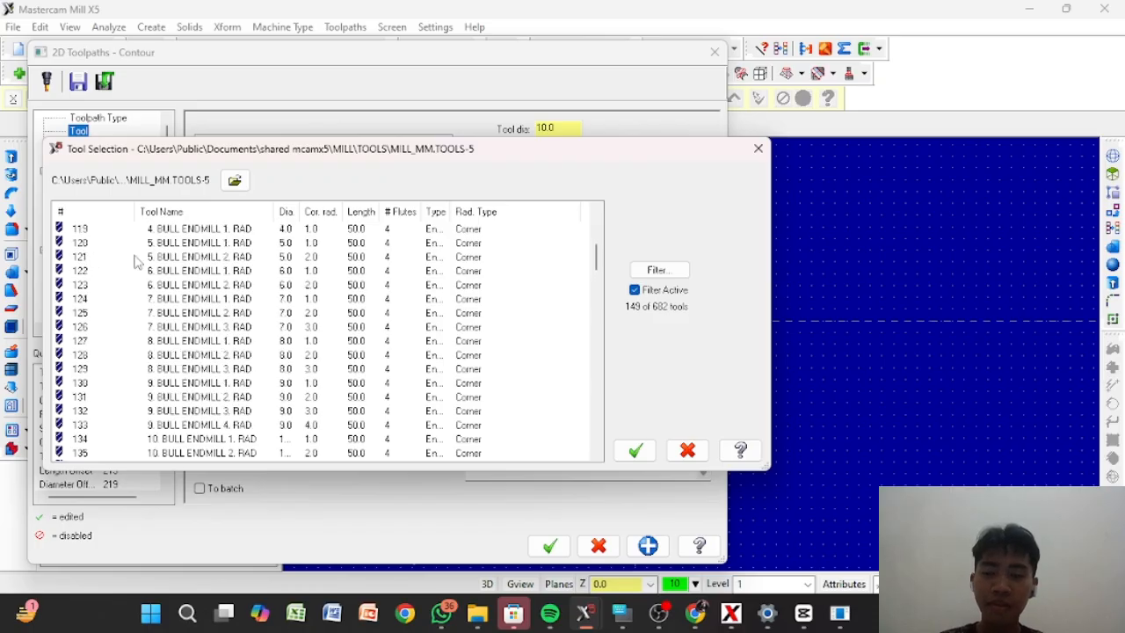
{"action": "scroll", "coordinate": [138, 286], "scroll_direction": "down", "scroll_amount": 14}
{"action": "scroll", "coordinate": [143, 290], "scroll_direction": "down", "scroll_amount": 15}
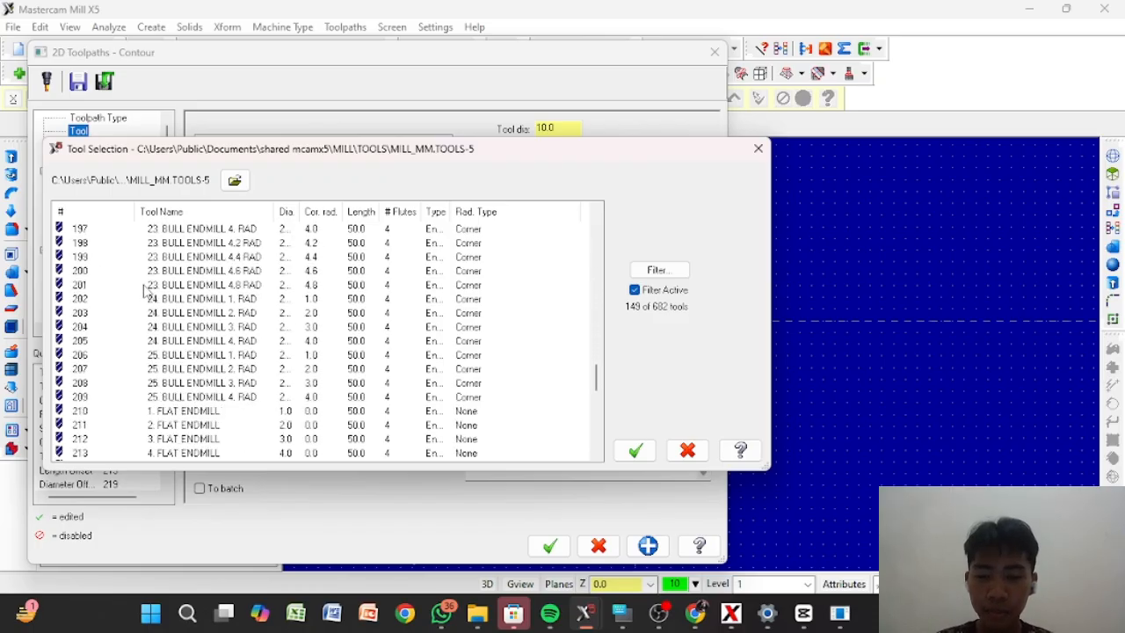
{"action": "scroll", "coordinate": [122, 380], "scroll_direction": "down", "scroll_amount": 3}
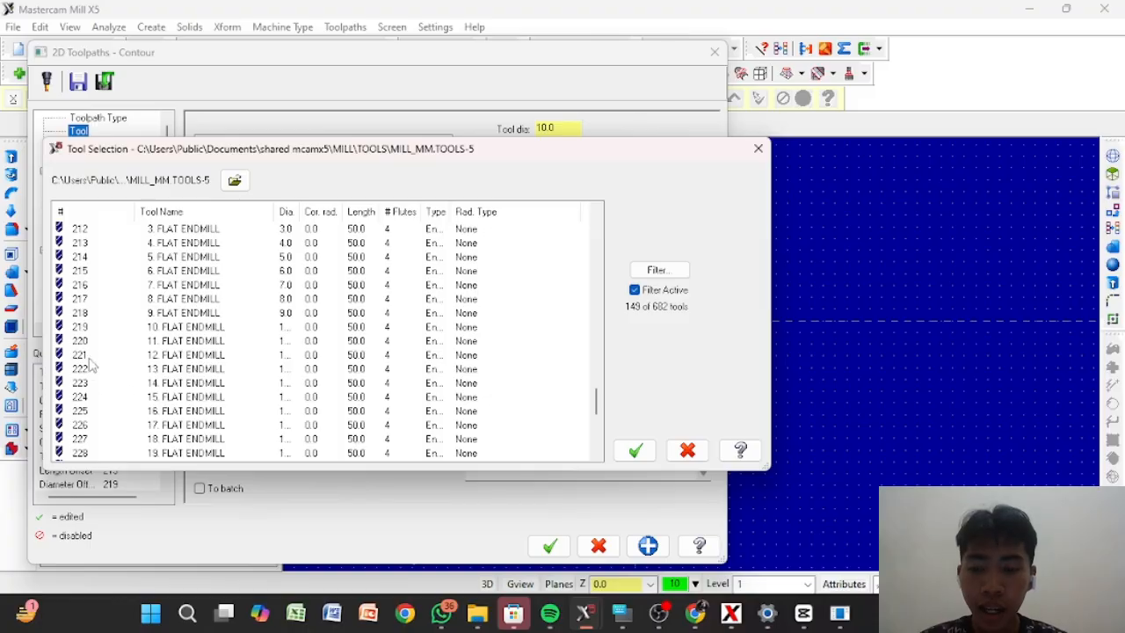
{"action": "left_click", "coordinate": [175, 330]}
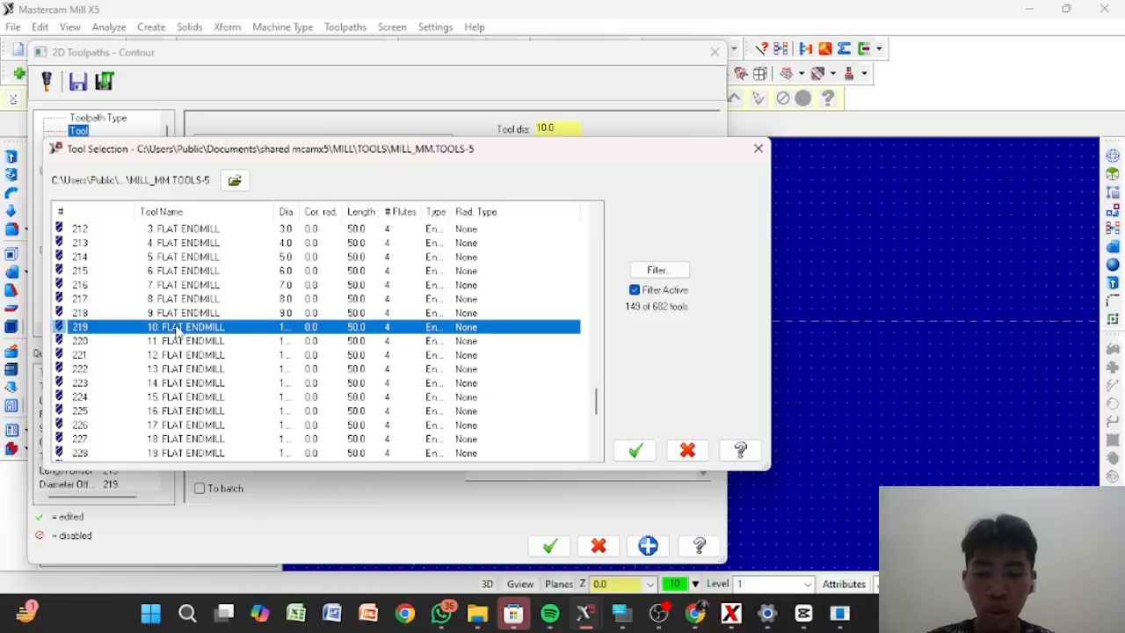
{"action": "left_click", "coordinate": [635, 450]}
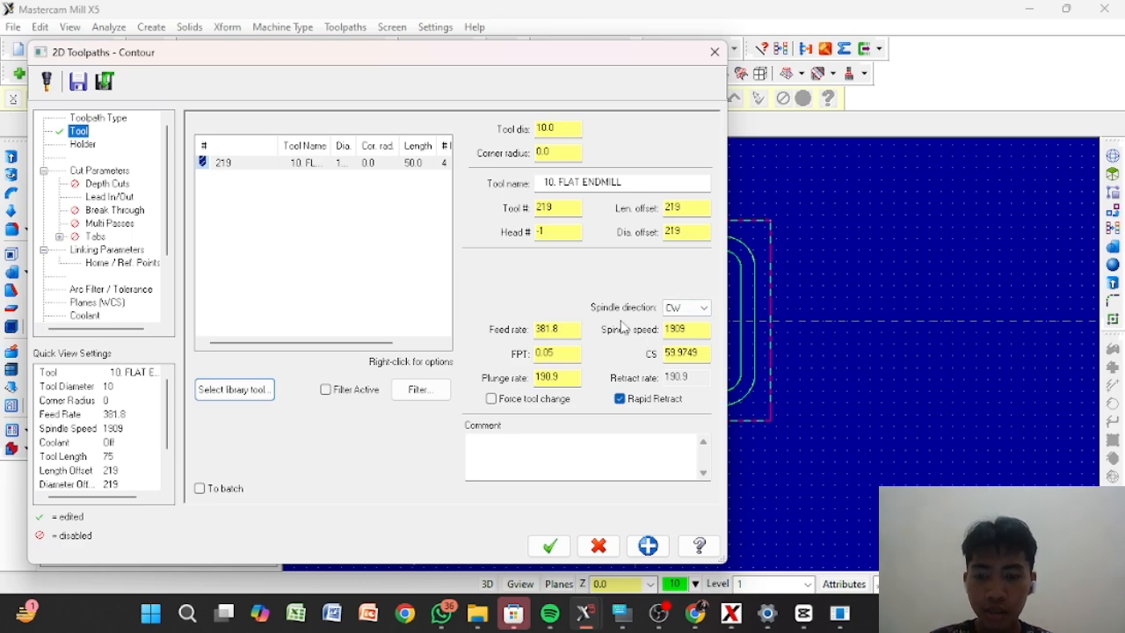
Keep left cutter compensation for the outer contour and enable depth cuts with a maximum rough step of 3 mm
{"action": "left_click", "coordinate": [83, 172]}
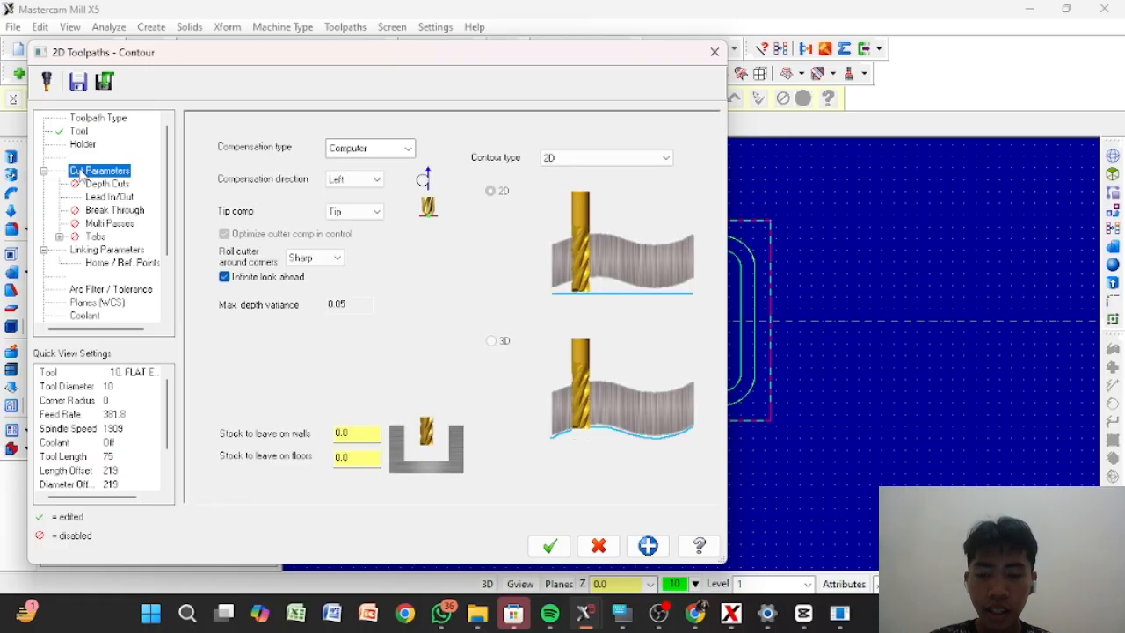
{"action": "left_click", "coordinate": [378, 179]}
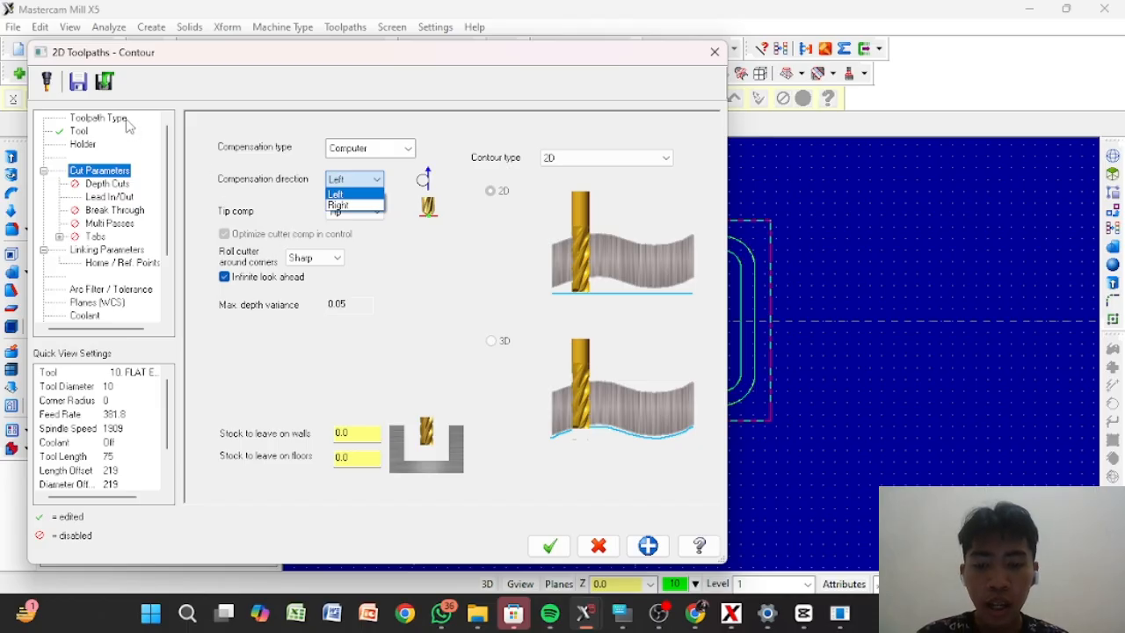
{"action": "left_click", "coordinate": [119, 186]}
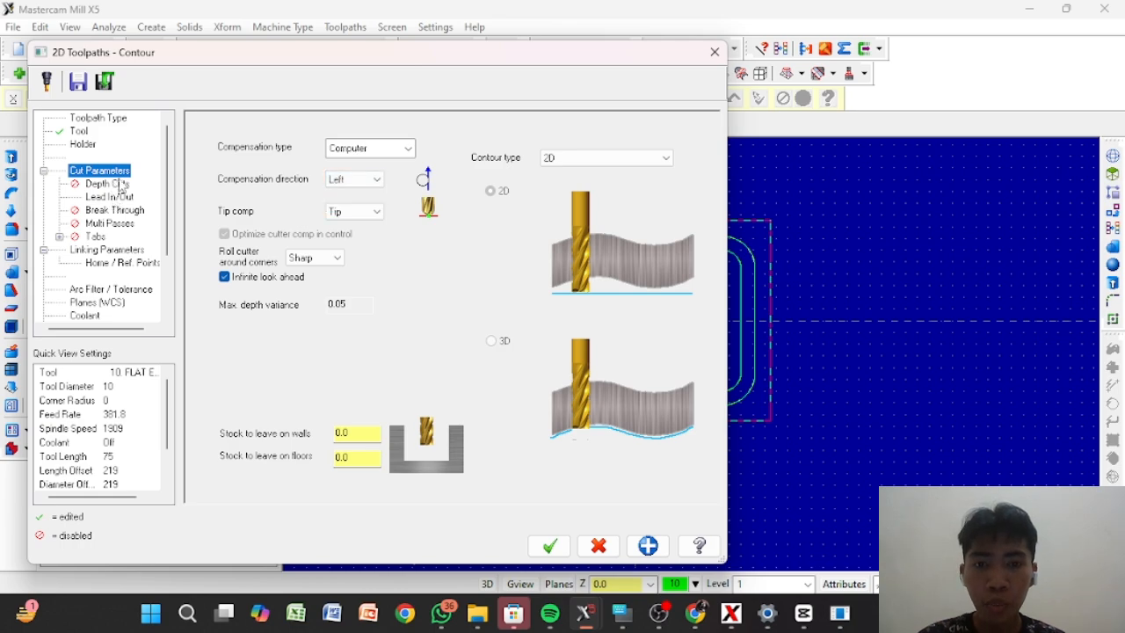
{"action": "left_click", "coordinate": [121, 185]}
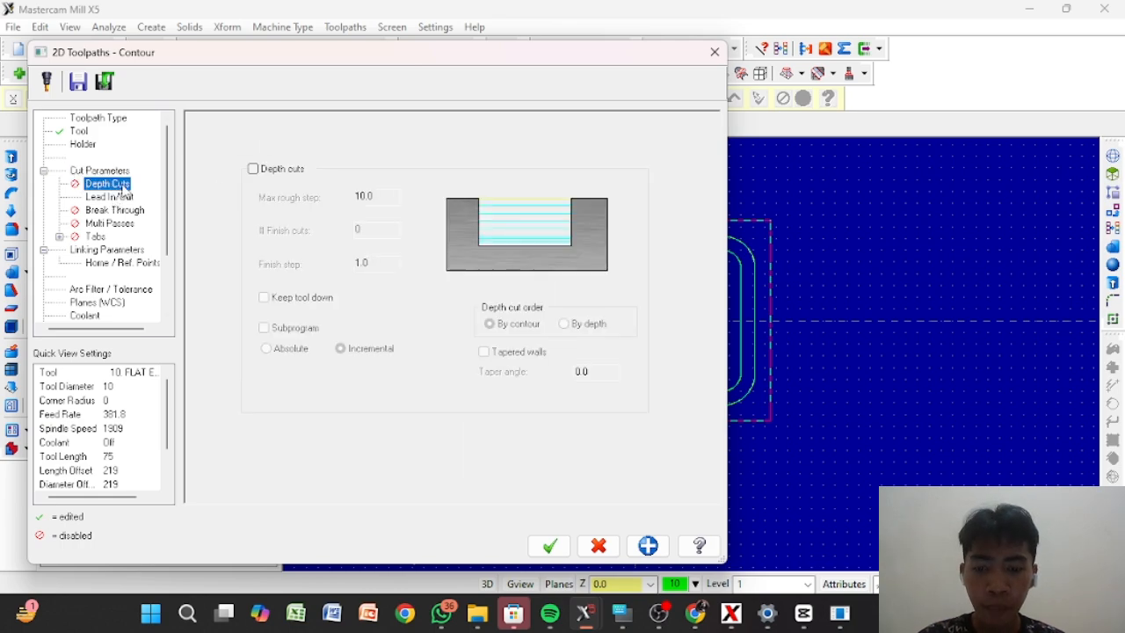
{"action": "left_click", "coordinate": [253, 168]}
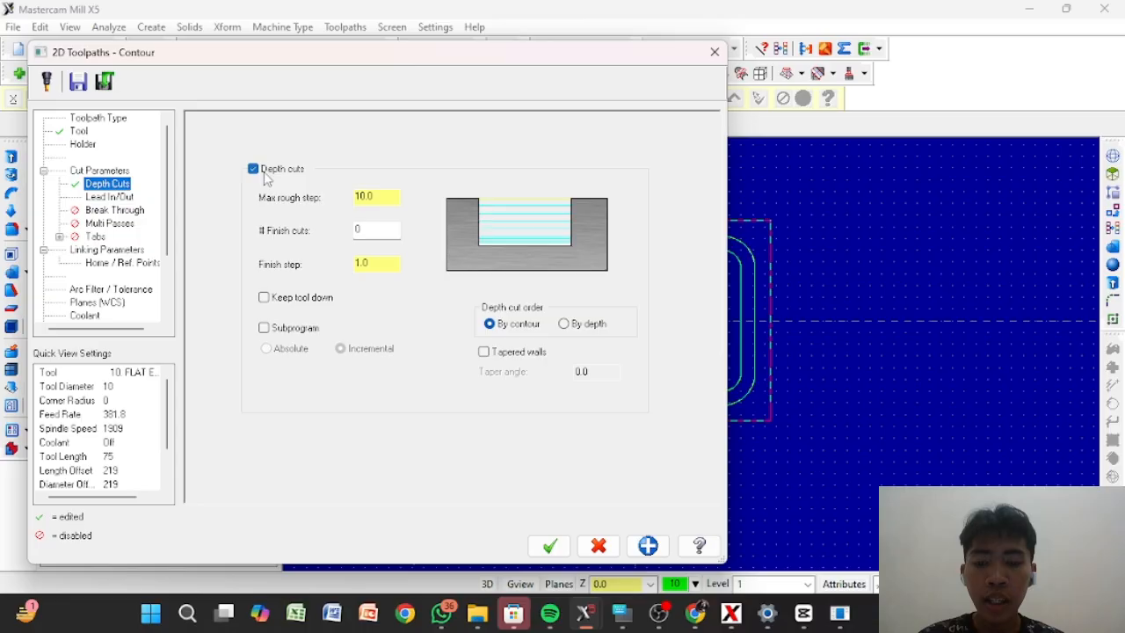
{"action": "double_click", "coordinate": [382, 198]}
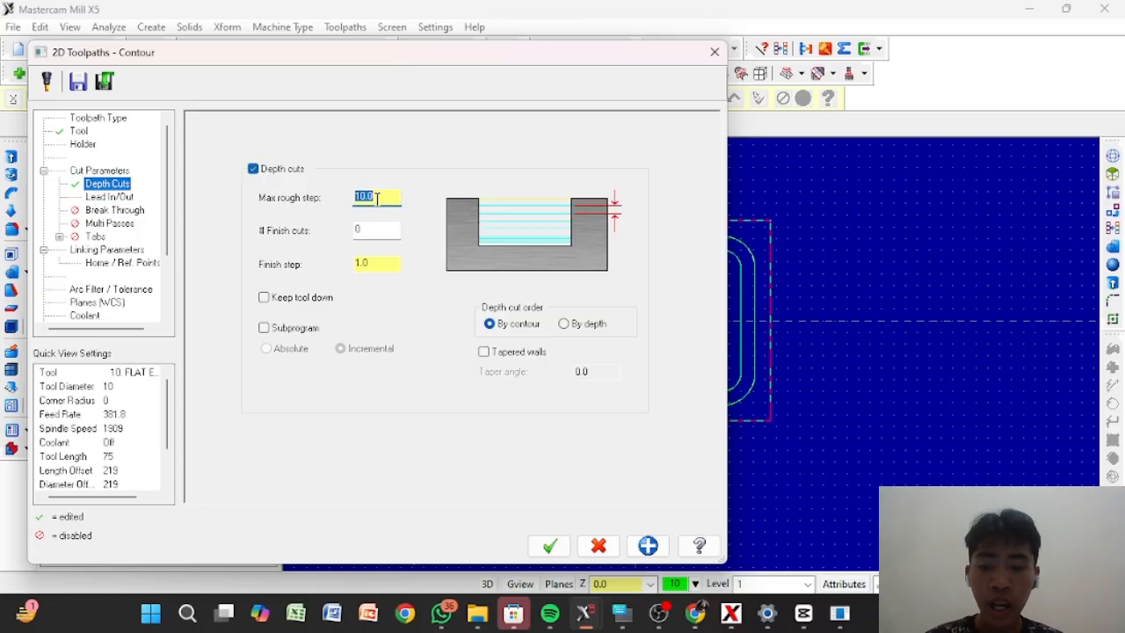
{"action": "type", "text": "3"}
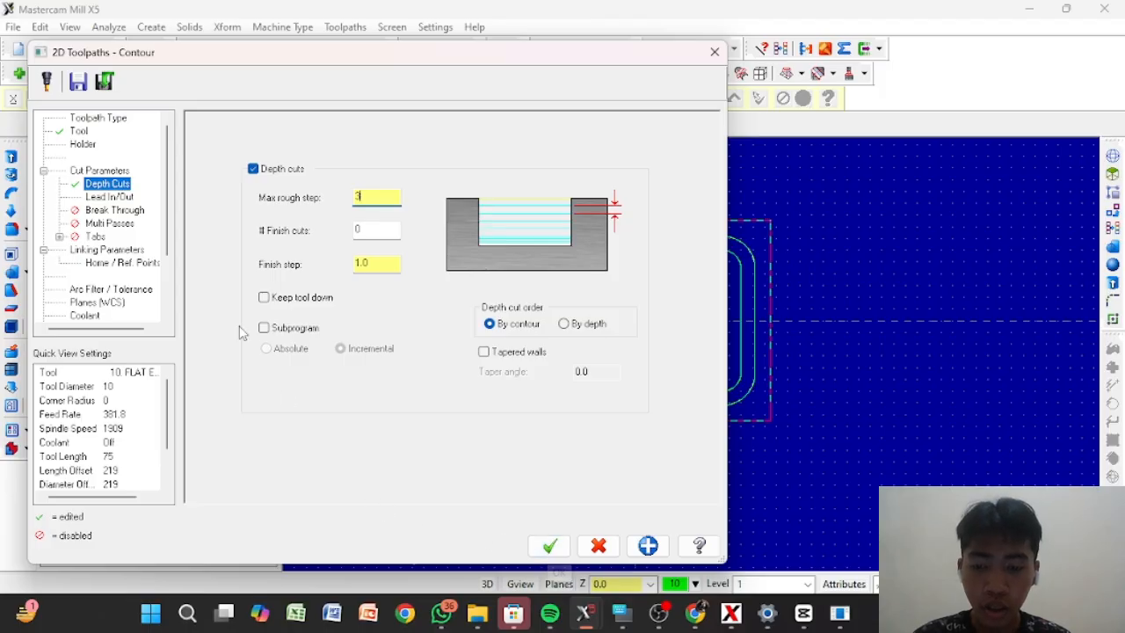
Enable multi passes for the outer contour and set the number of rough passes to 3
{"action": "left_click", "coordinate": [115, 213]}
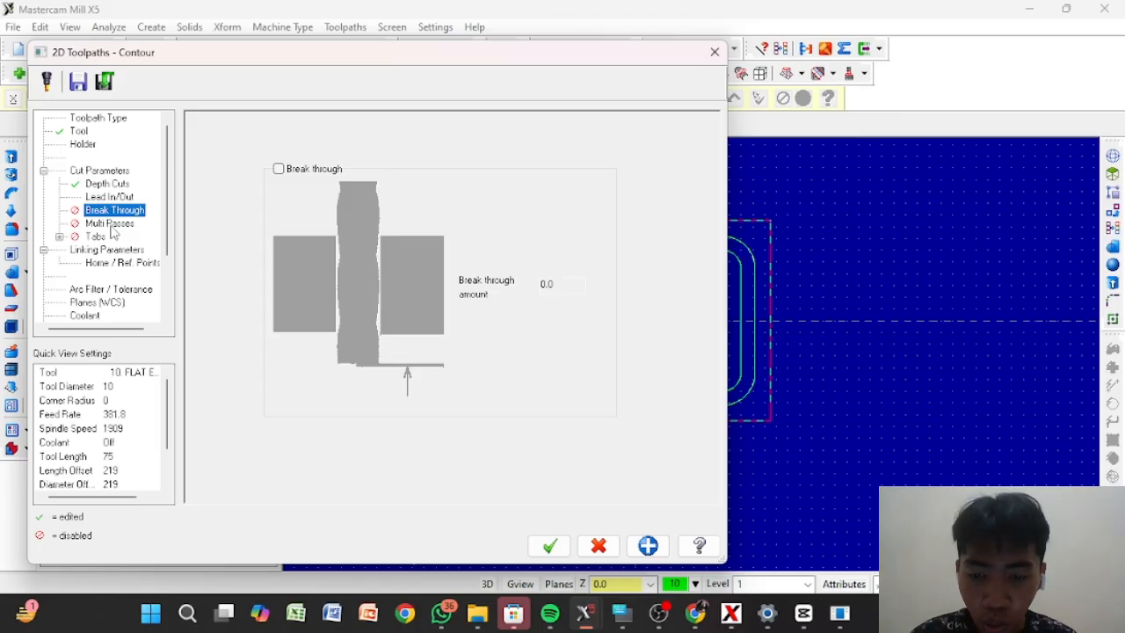
{"action": "left_click", "coordinate": [110, 225]}
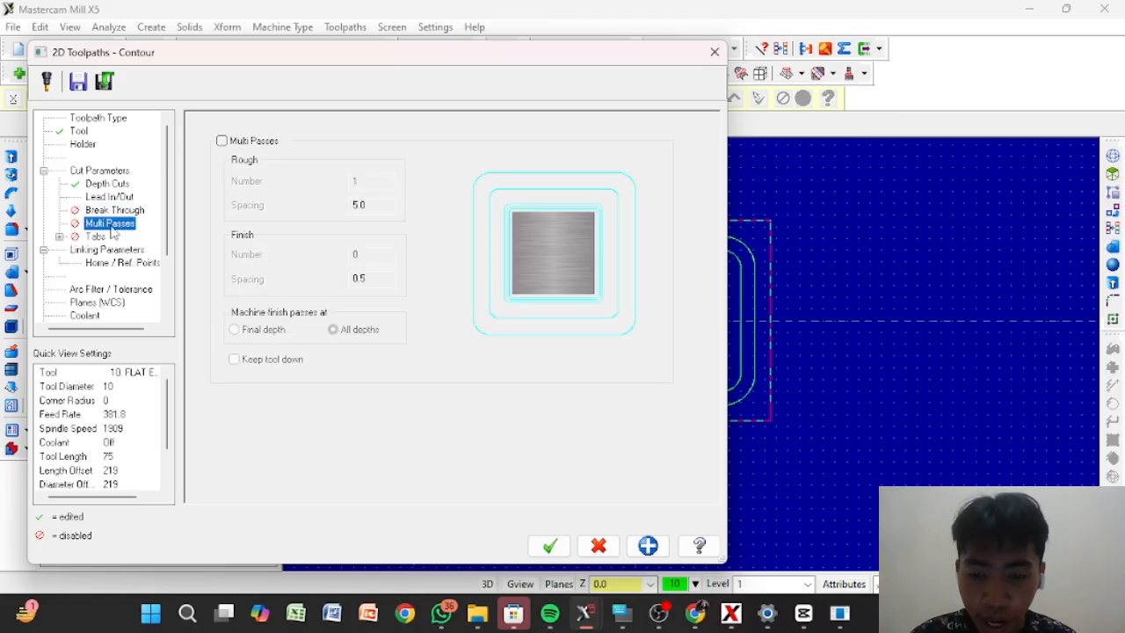
{"action": "left_click", "coordinate": [222, 141]}
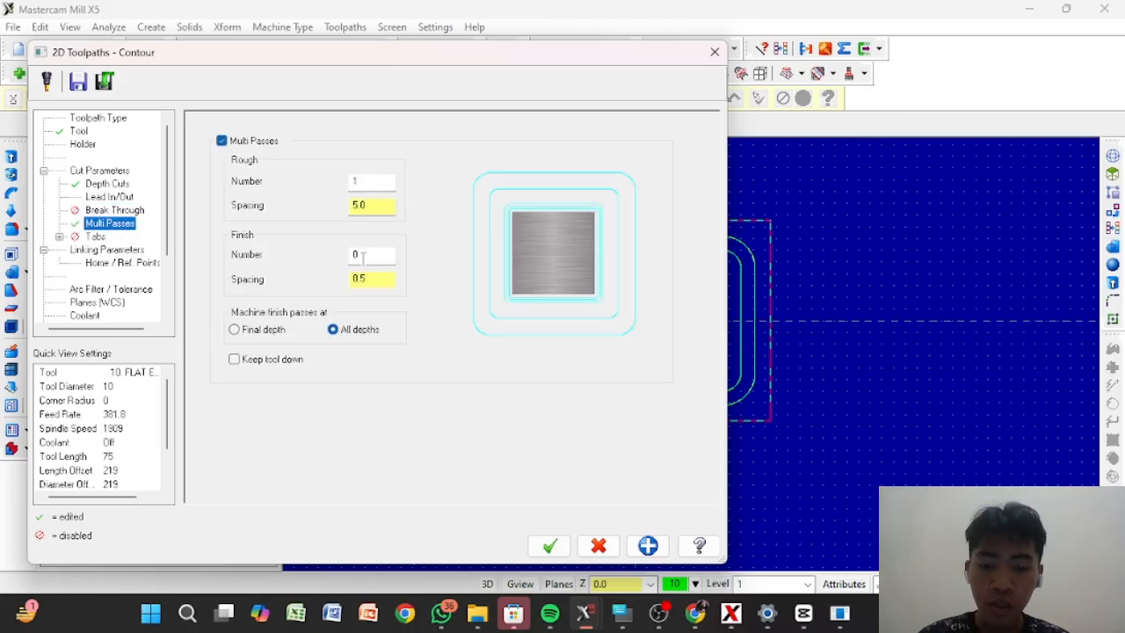
{"action": "left_click", "coordinate": [360, 183]}
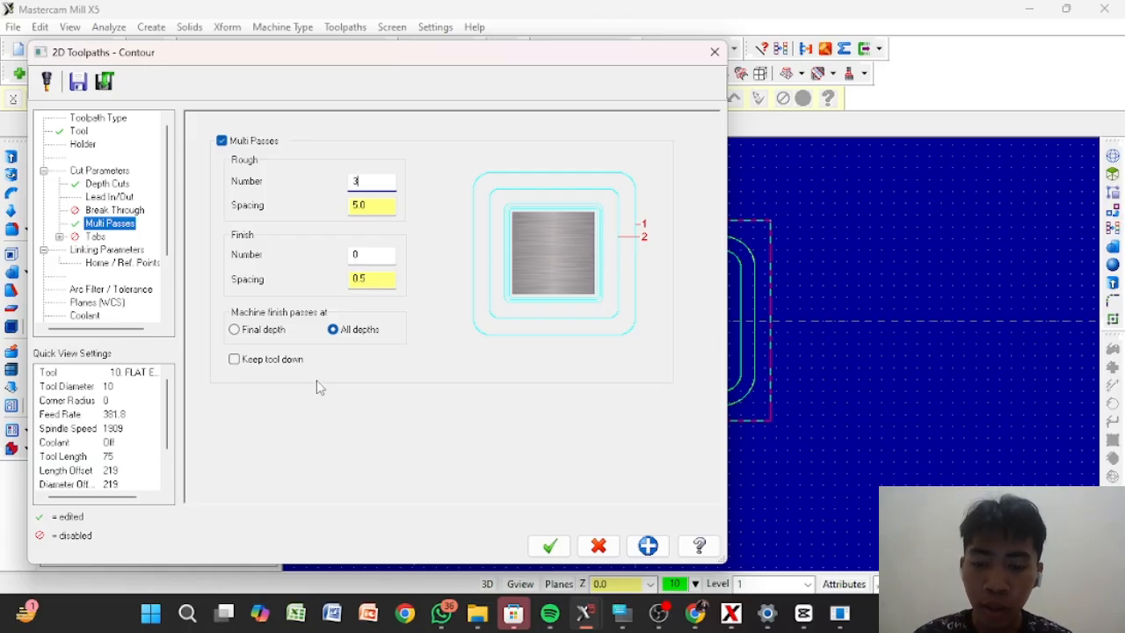
Make the retract, feed plane and depth values absolute in the linking parameters and generate the outer contour toolpath
{"action": "left_click", "coordinate": [106, 250]}
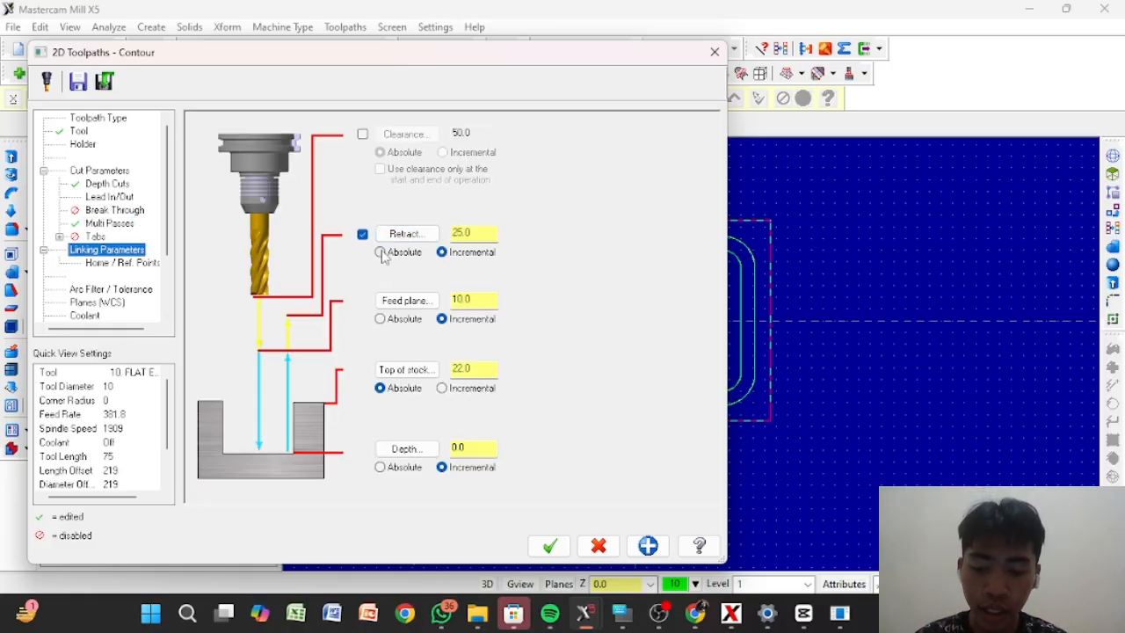
{"action": "left_click", "coordinate": [381, 252]}
{"action": "left_click", "coordinate": [379, 318]}
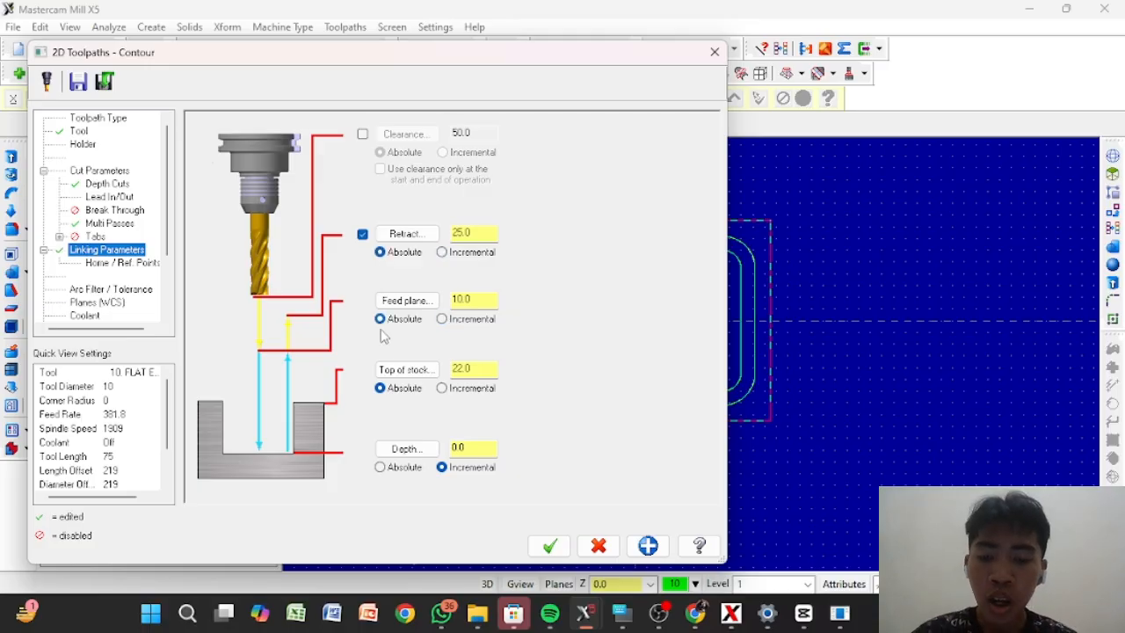
{"action": "left_click", "coordinate": [380, 468]}
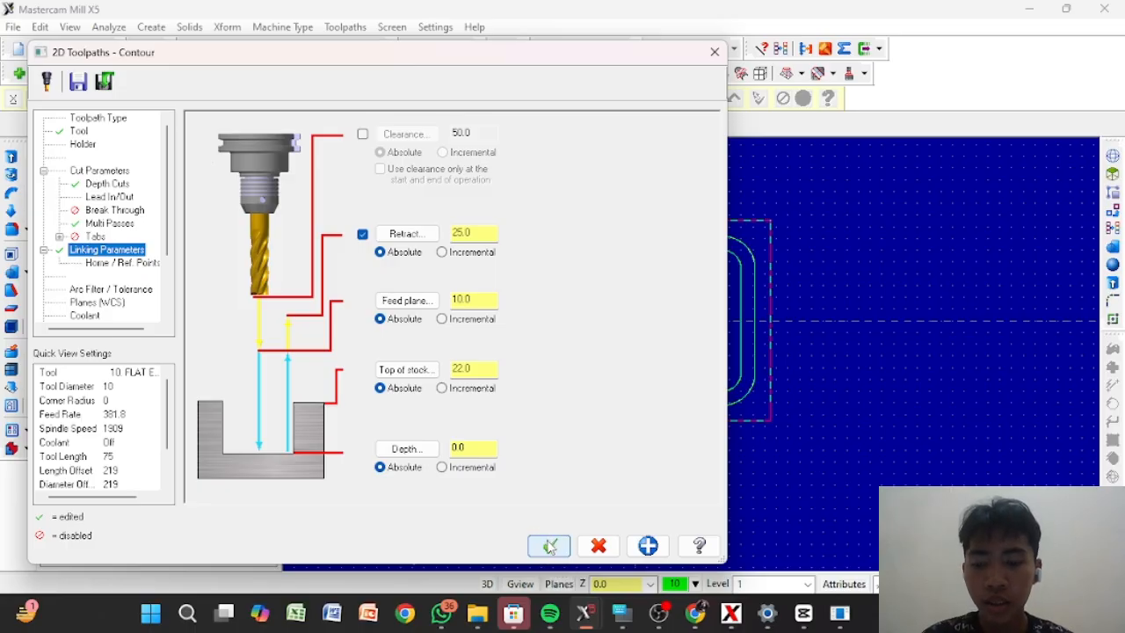
{"action": "left_click", "coordinate": [549, 545]}
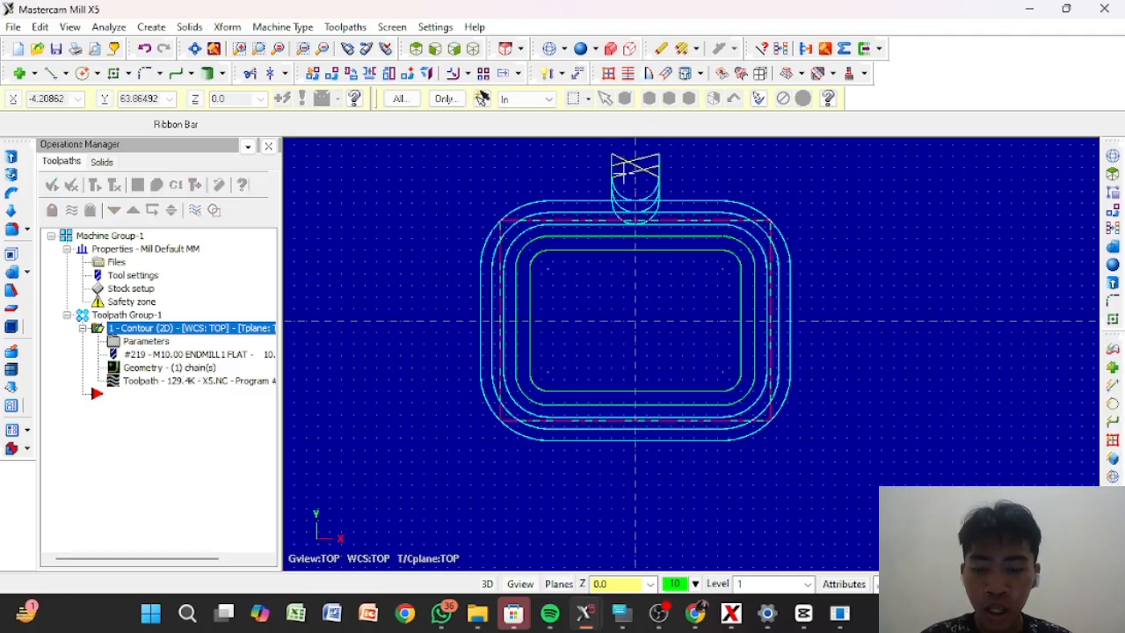
Verify the outer contour toolpath on the stock from a shaded isometric view, rewind the simulation and close it
{"action": "right_click", "coordinate": [627, 274]}
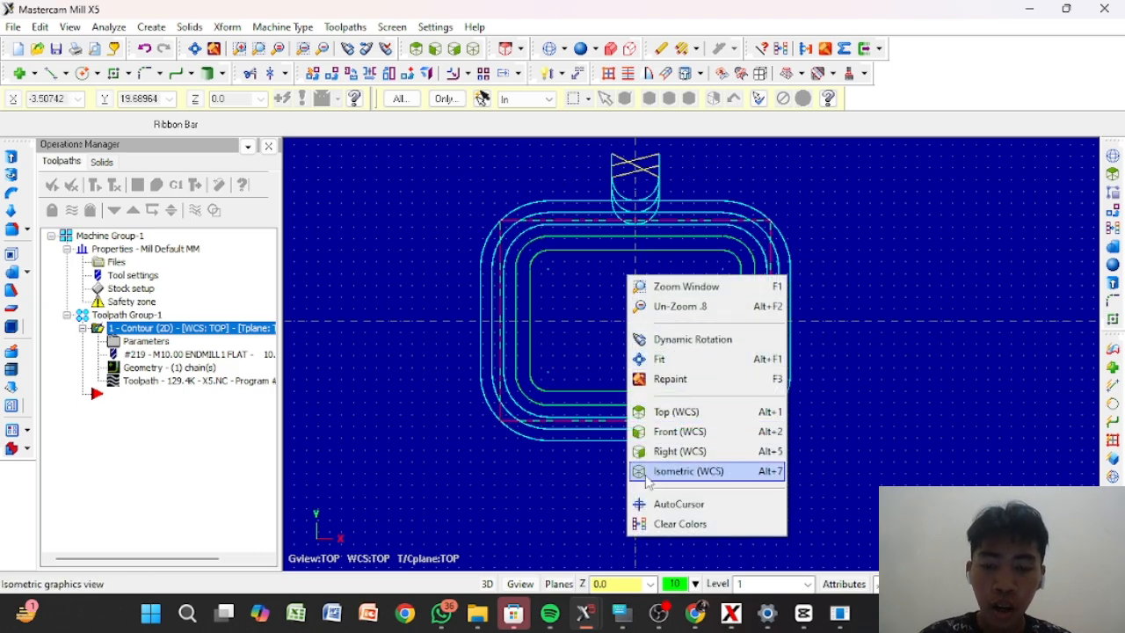
{"action": "left_click", "coordinate": [646, 472]}
{"action": "left_click", "coordinate": [580, 48]}
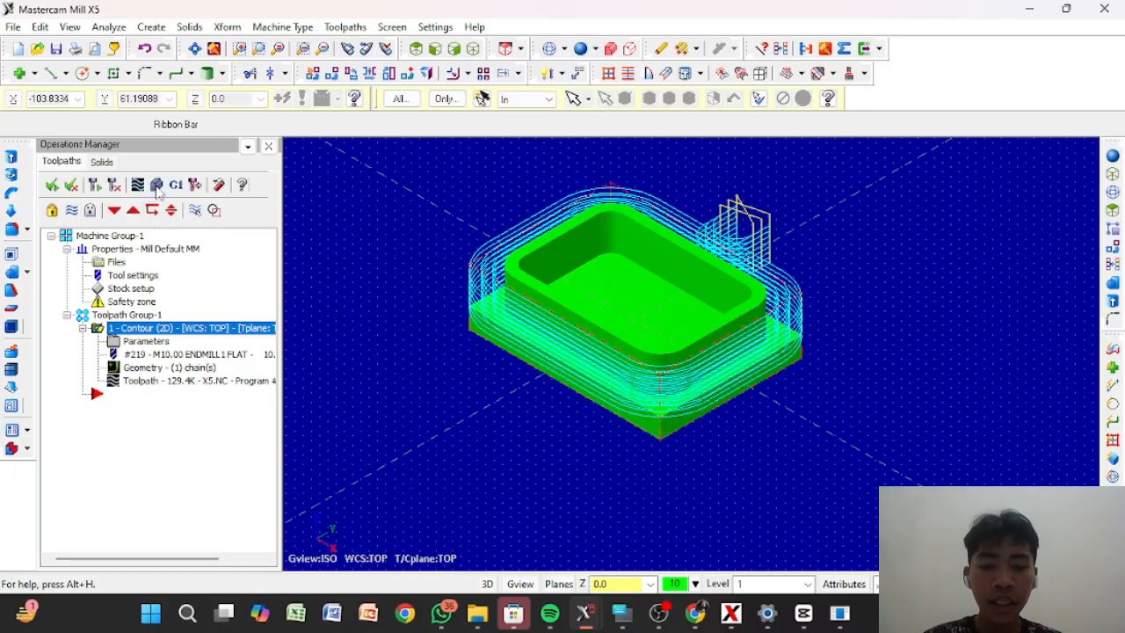
{"action": "left_click", "coordinate": [157, 186]}
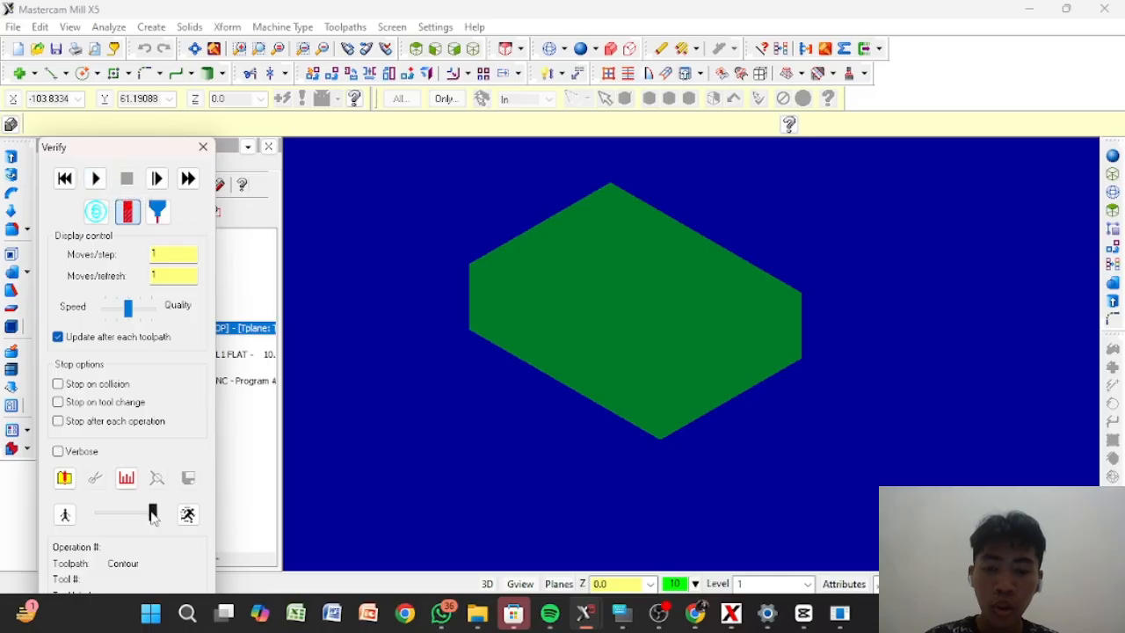
{"action": "left_click_drag", "start_coordinate": [151, 511], "coordinate": [146, 514]}
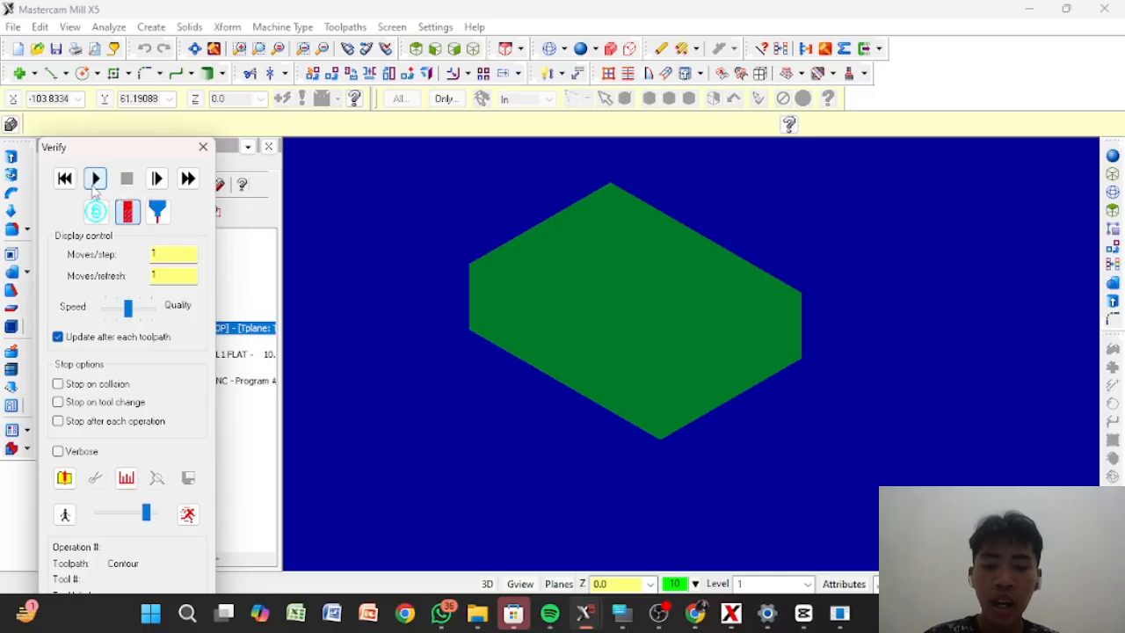
{"action": "left_click", "coordinate": [95, 179]}
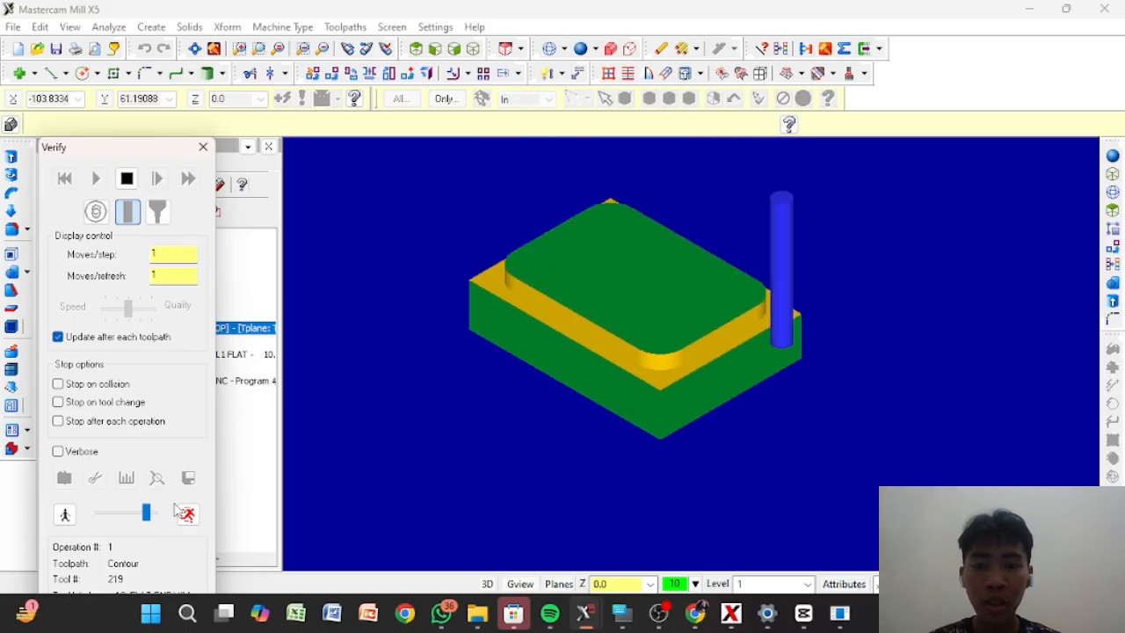
{"action": "left_click_drag", "start_coordinate": [147, 518], "coordinate": [156, 517]}
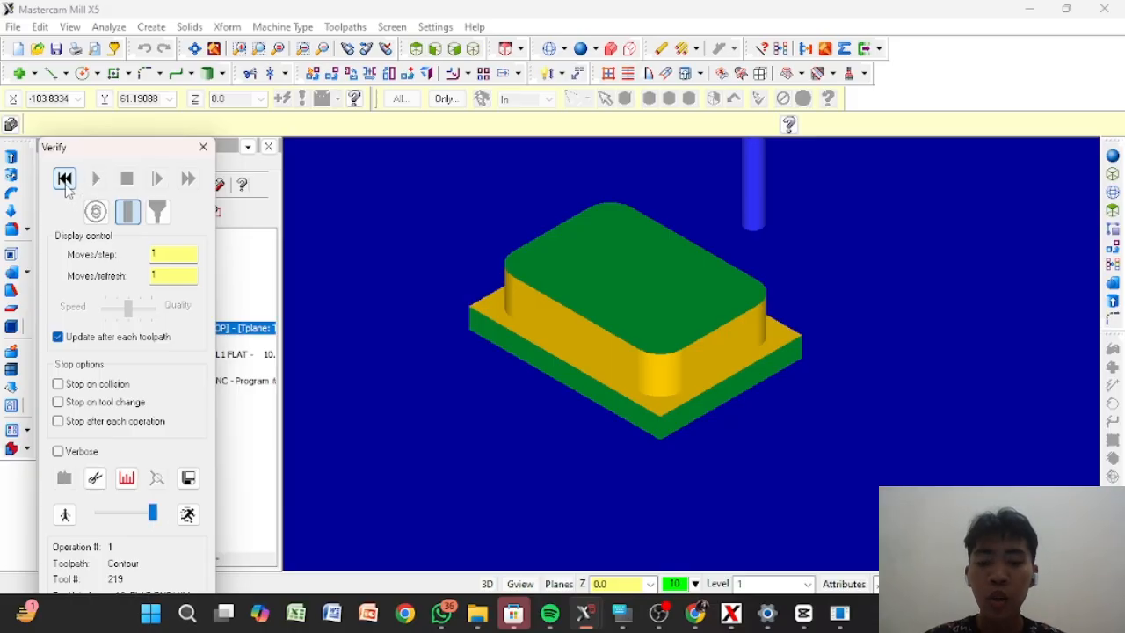
{"action": "left_click", "coordinate": [66, 186]}
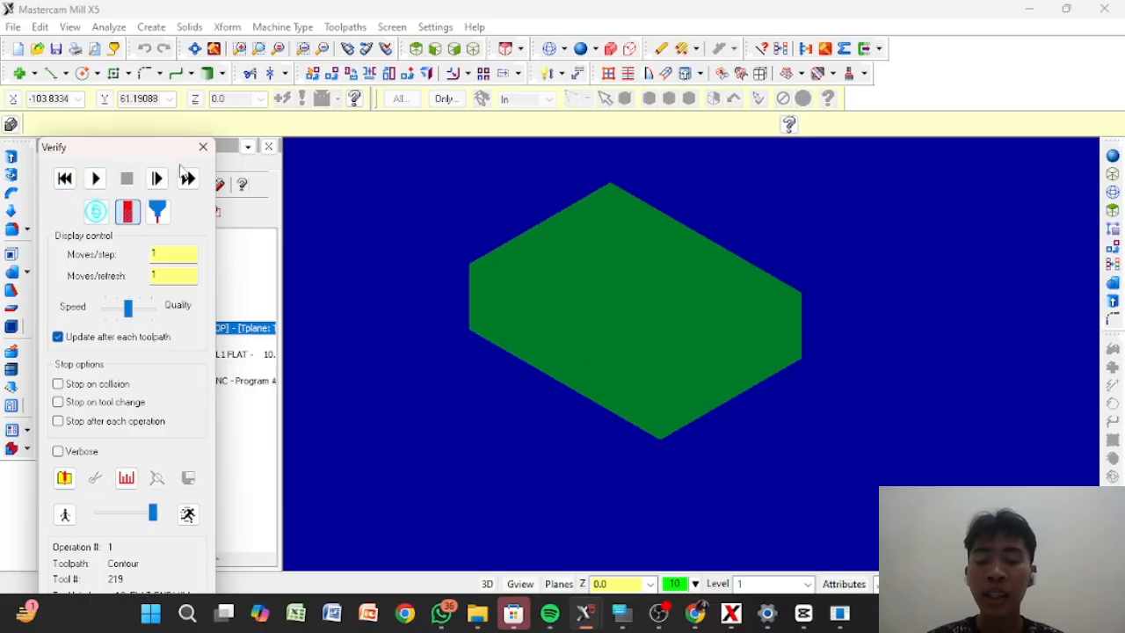
{"action": "left_click", "coordinate": [203, 148]}
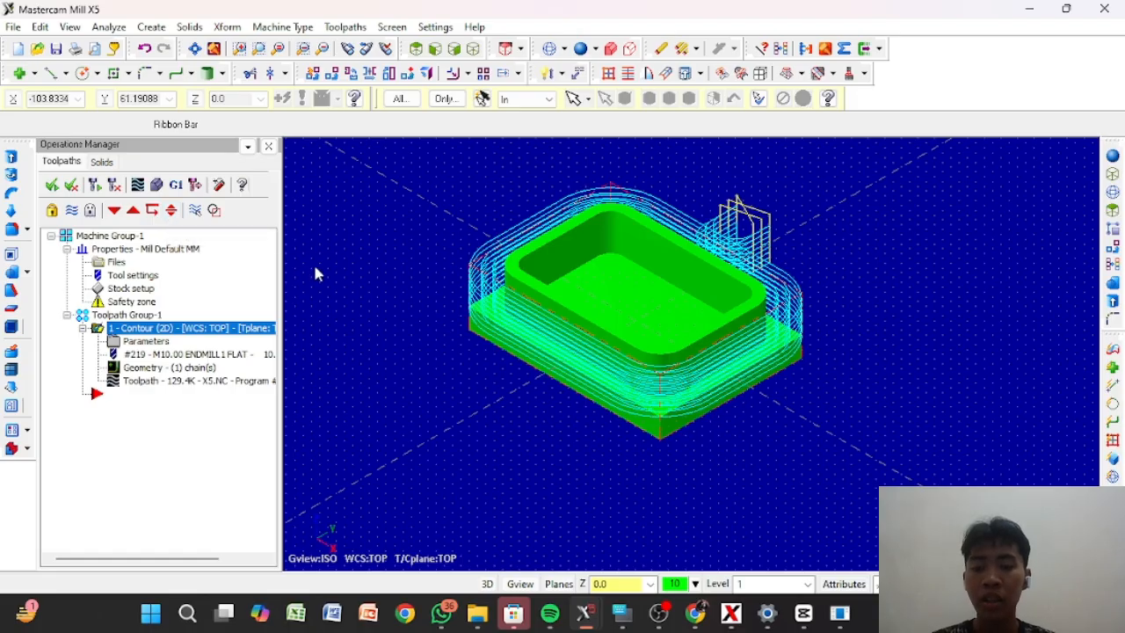
Start a second 2D Contour toolpath and chain the innermost rounded rectangle of the cavity clockwise, using a wireframe top view
{"action": "right_click", "coordinate": [543, 264]}
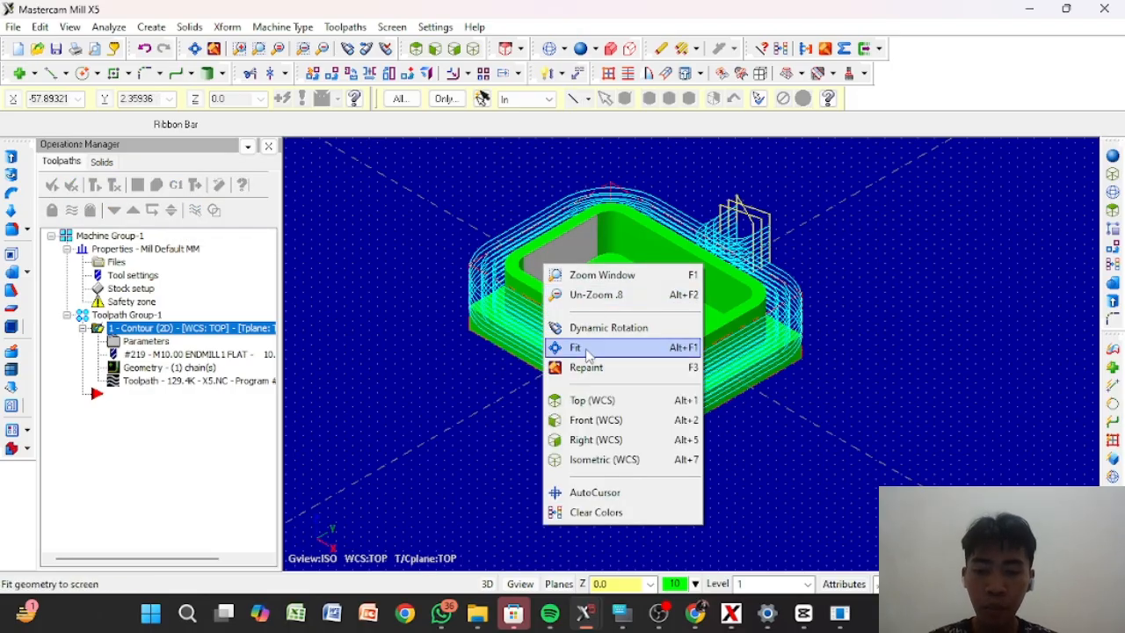
{"action": "left_click", "coordinate": [575, 407]}
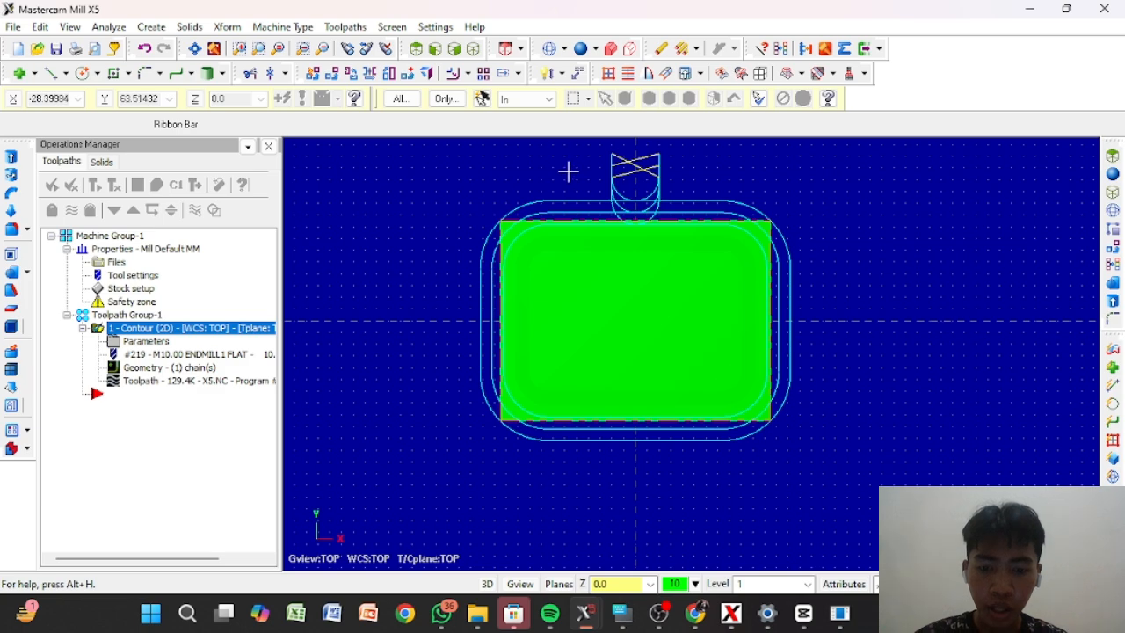
{"action": "left_click", "coordinate": [549, 49]}
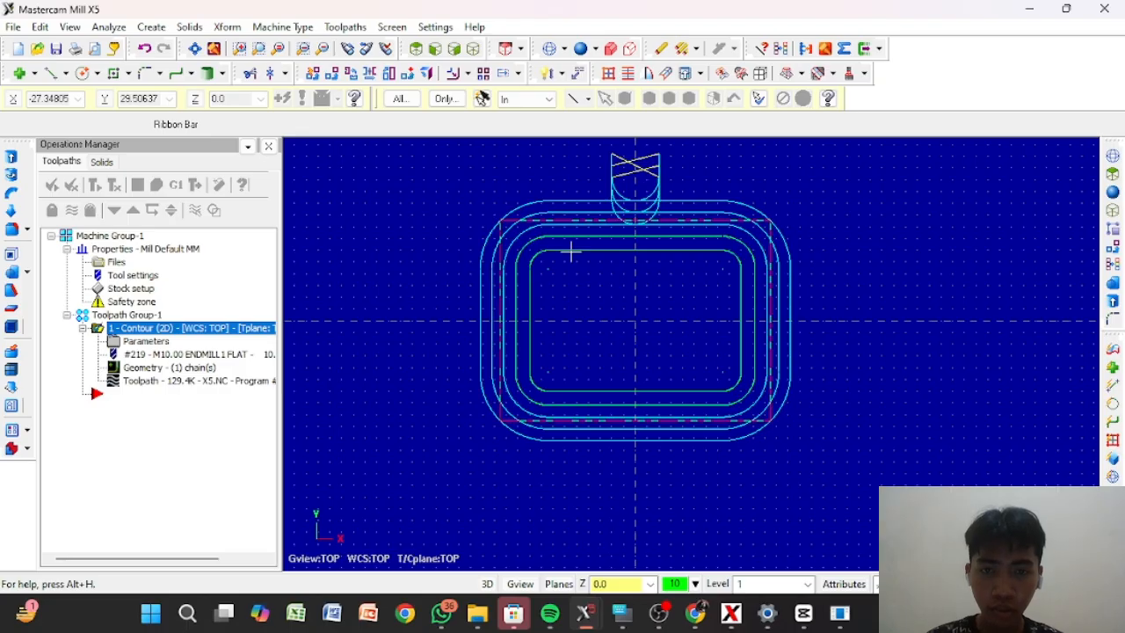
{"action": "left_click", "coordinate": [348, 26]}
{"action": "left_click", "coordinate": [366, 98]}
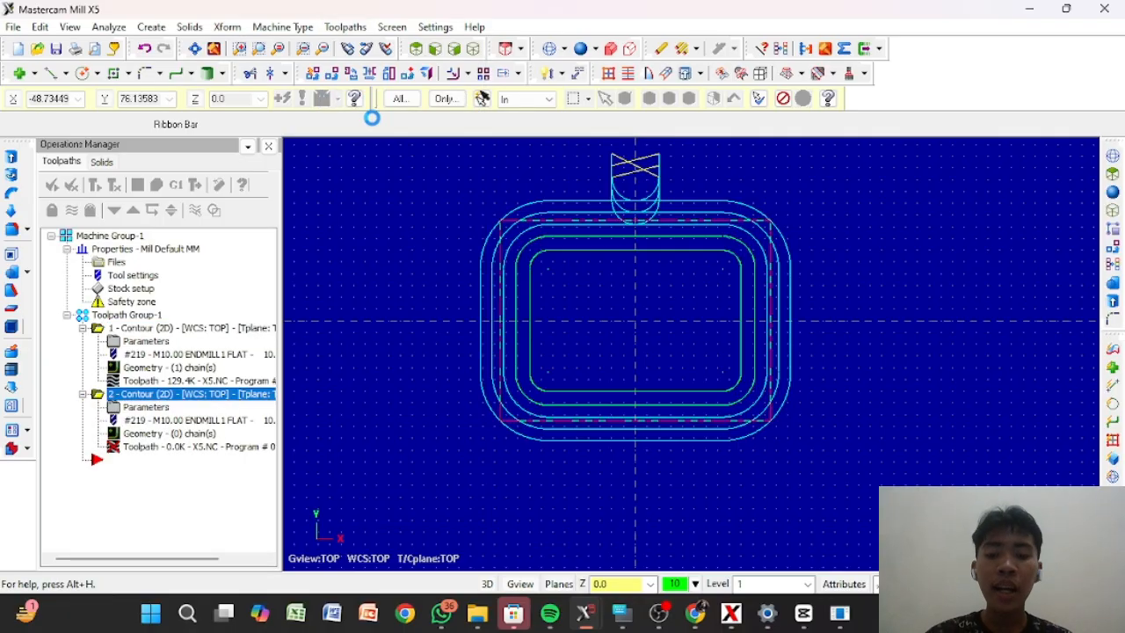
{"action": "left_click", "coordinate": [572, 250]}
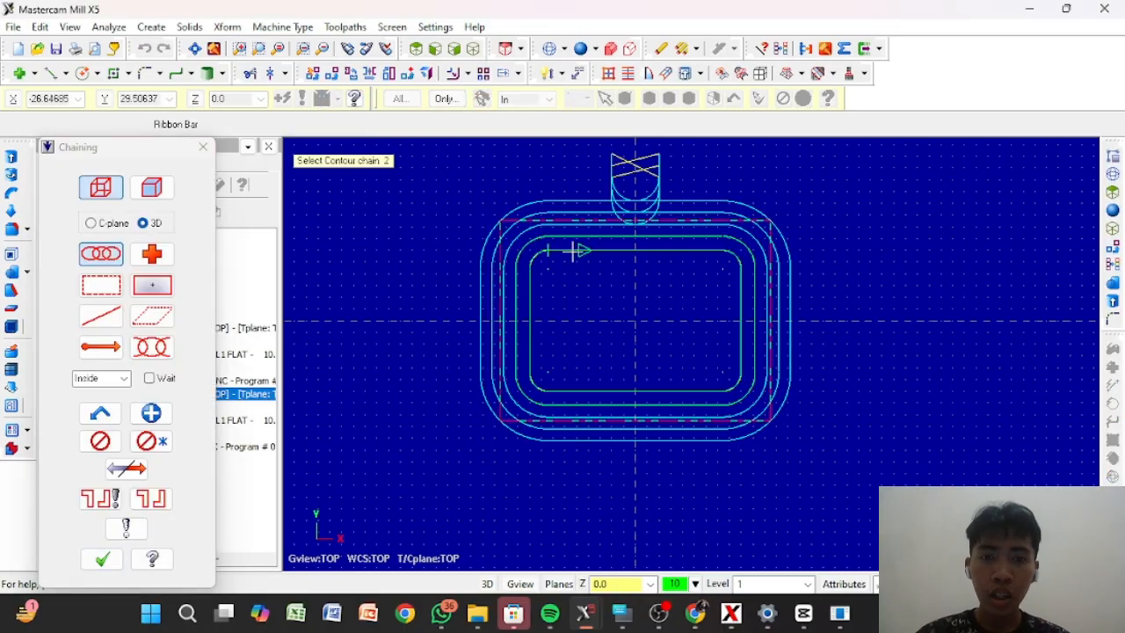
{"action": "left_click", "coordinate": [114, 559]}
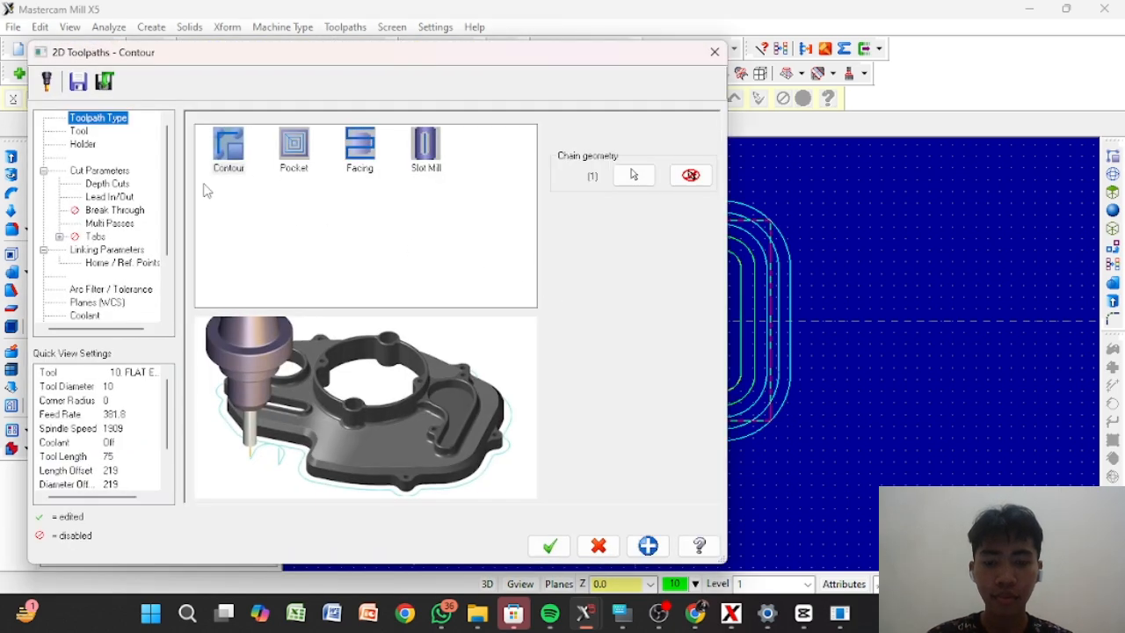
Keep the 10 mm flat endmill for the inner contour and set its compensation direction to Right
{"action": "left_click", "coordinate": [79, 131]}
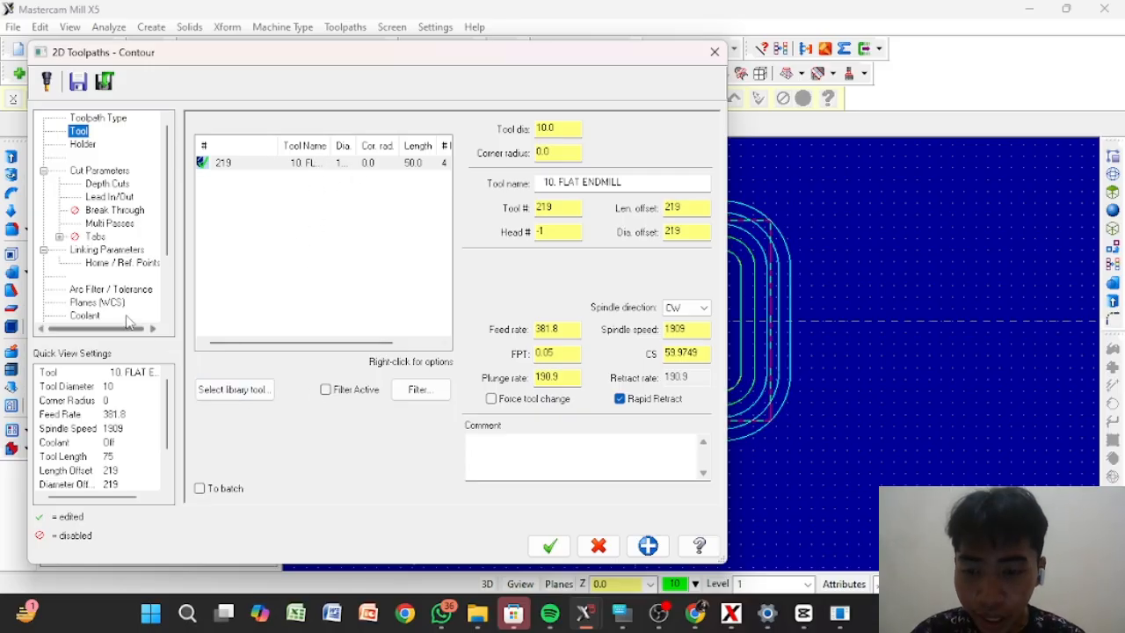
{"action": "left_click", "coordinate": [93, 171]}
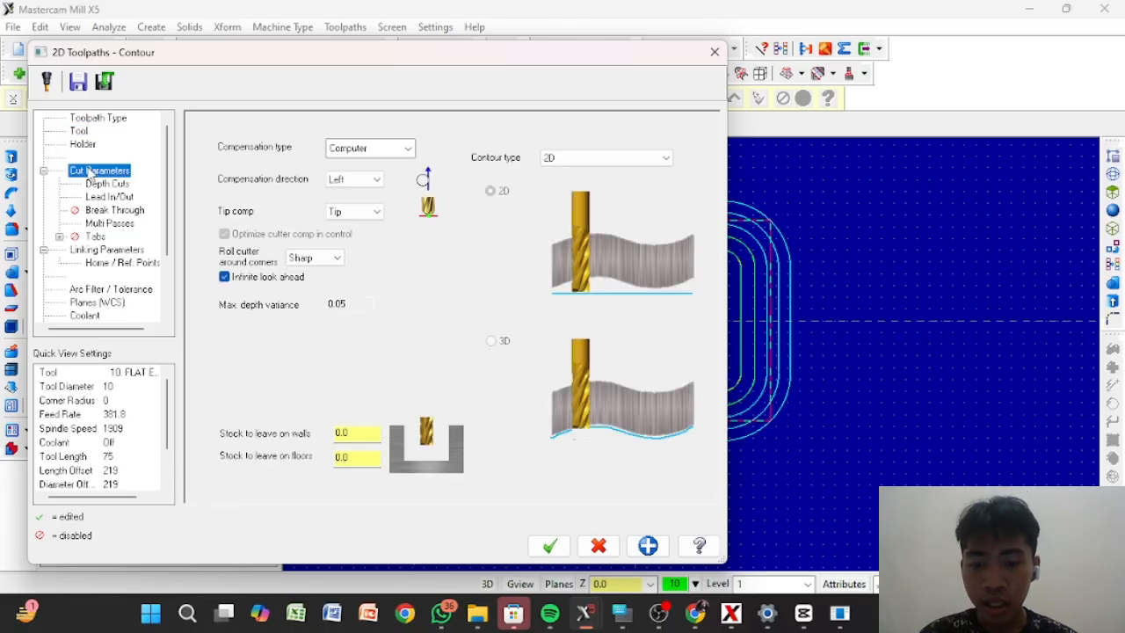
{"action": "left_click", "coordinate": [372, 180]}
{"action": "left_click", "coordinate": [373, 205]}
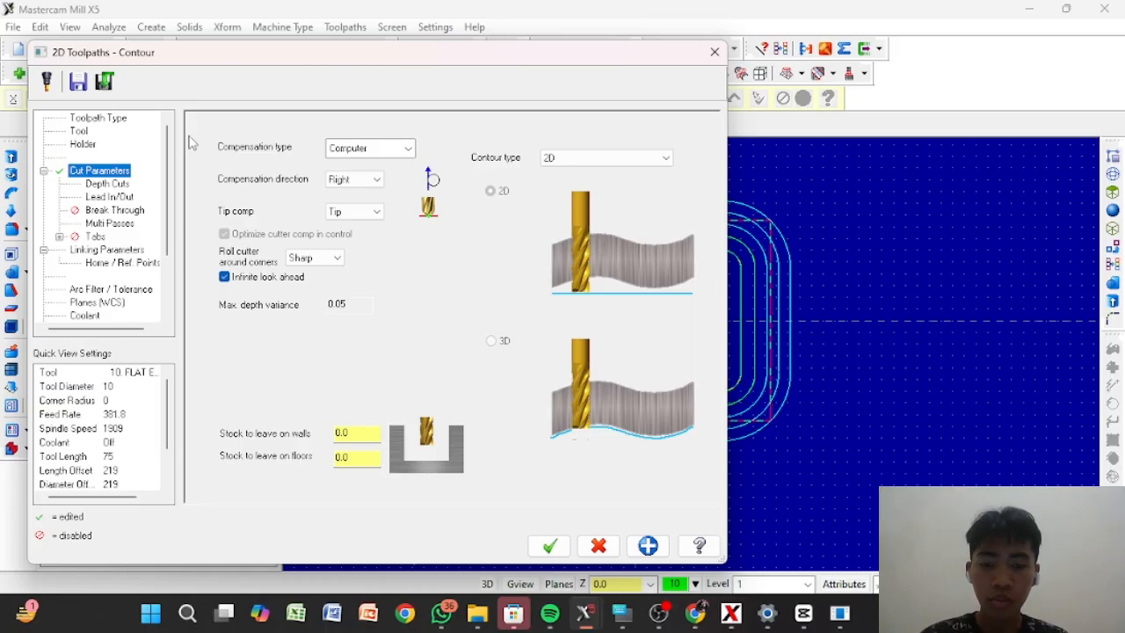
Keep the 3.0 max rough depth step, set the inner contour's multi passes to 2 rough passes and generate the toolpath
{"action": "left_click", "coordinate": [110, 184]}
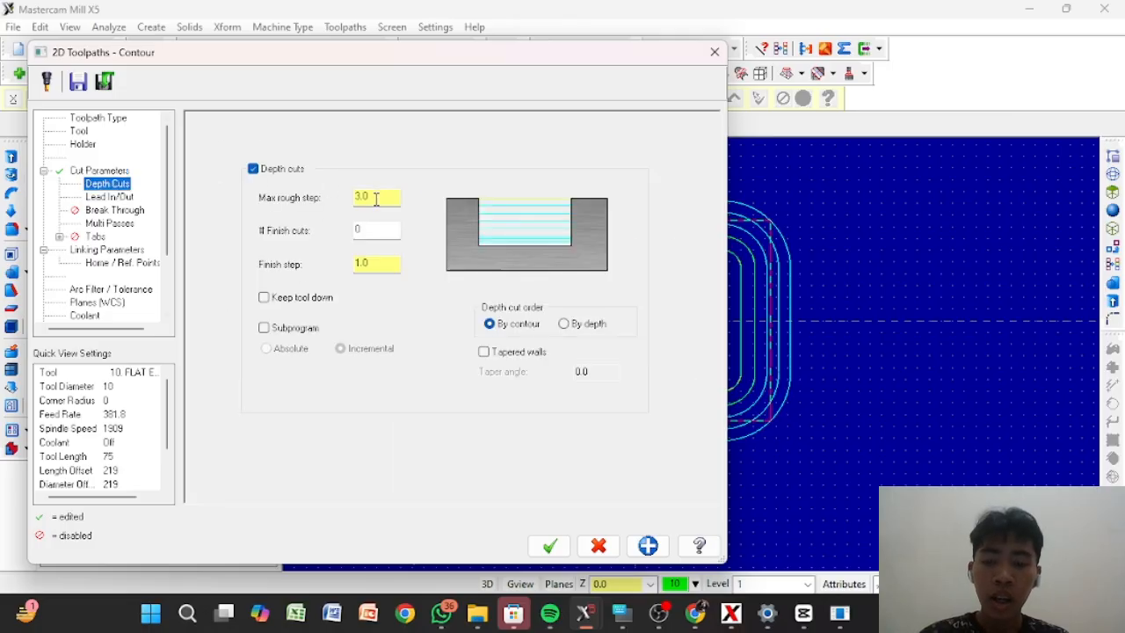
{"action": "left_click_drag", "start_coordinate": [376, 199], "coordinate": [356, 197]}
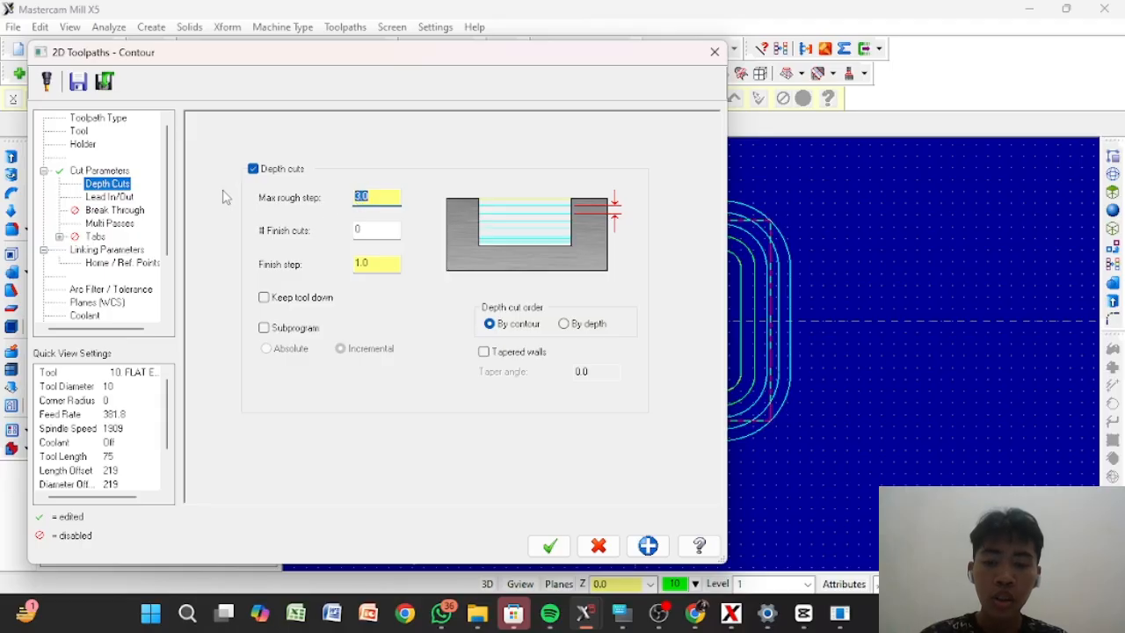
{"action": "left_click", "coordinate": [110, 223]}
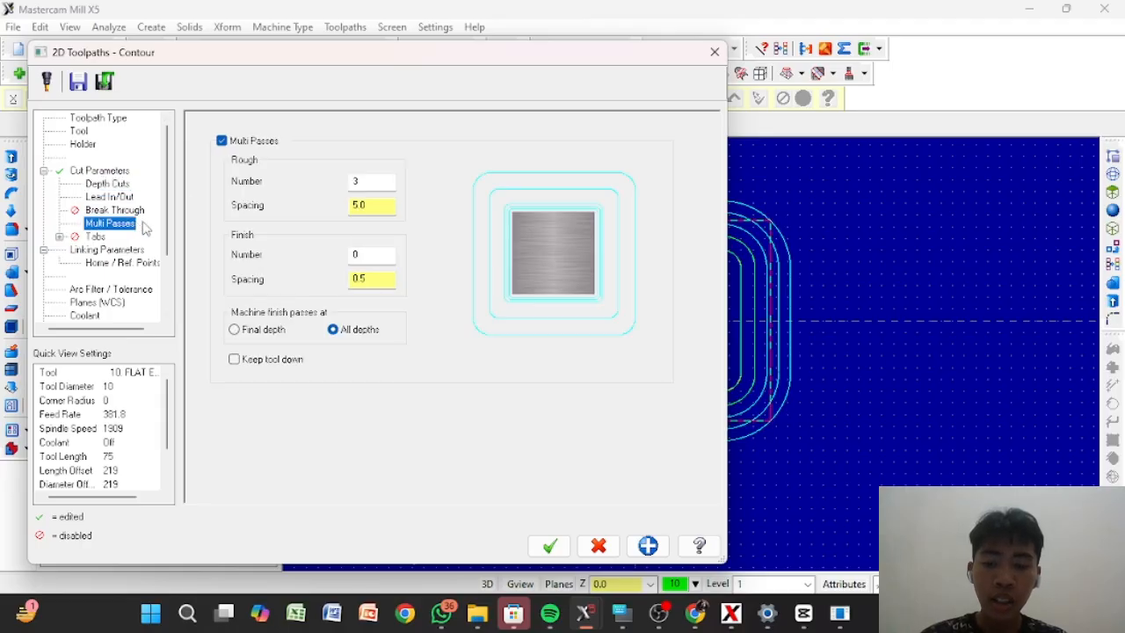
{"action": "double_click", "coordinate": [351, 182]}
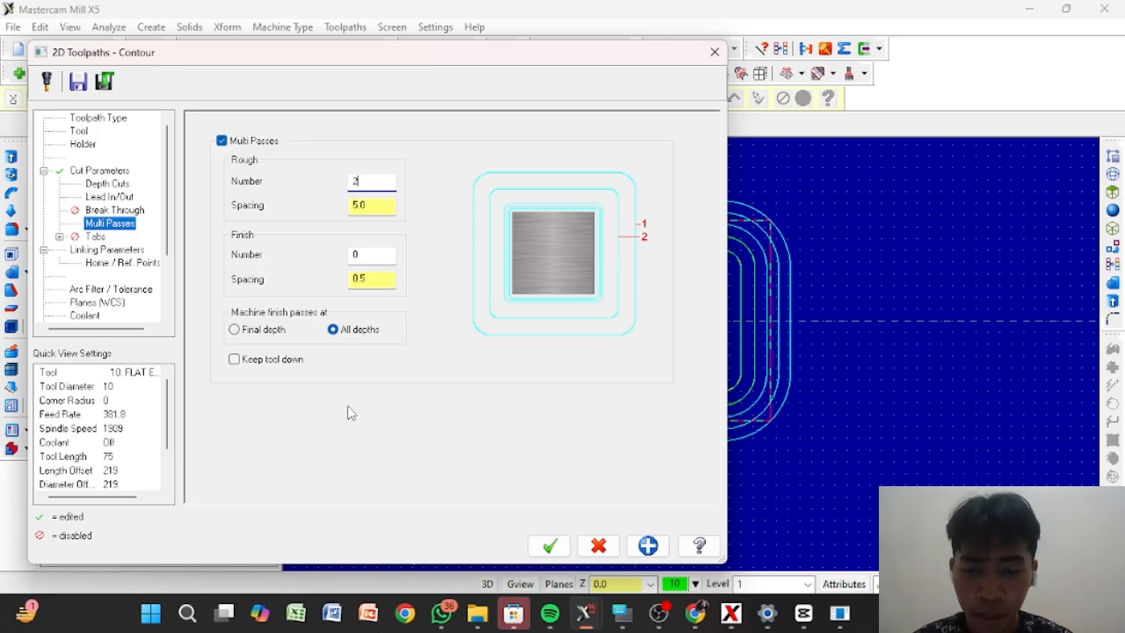
{"action": "left_click", "coordinate": [551, 548]}
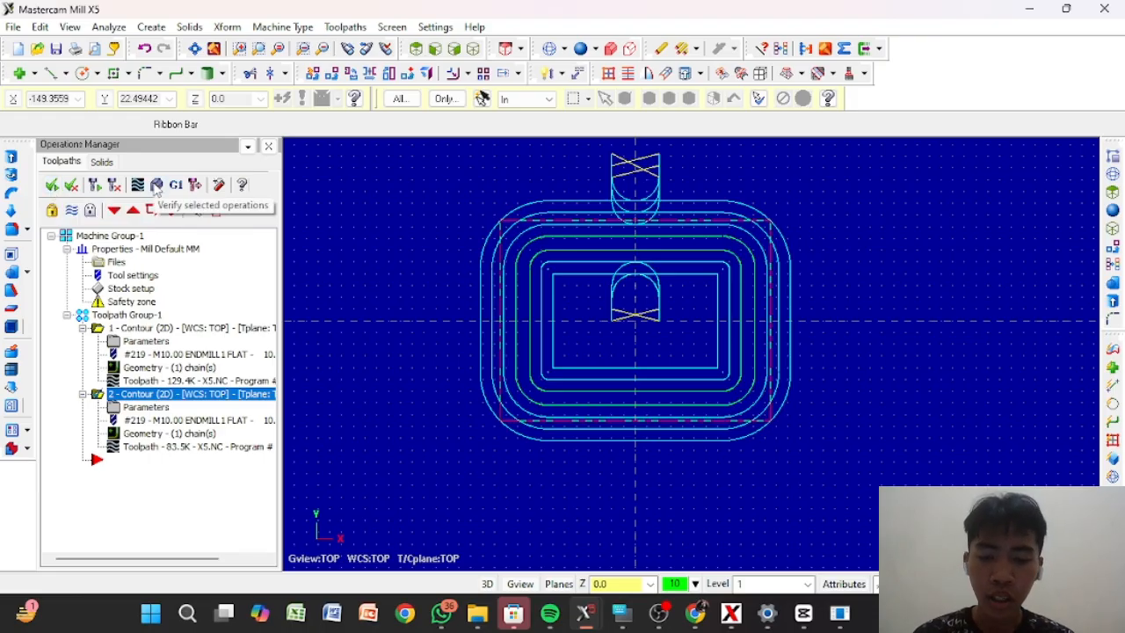
Verify the inner contour toolpath alone on the stock, starting at a reduced simulation speed, and close the simulation
{"action": "left_click", "coordinate": [156, 186]}
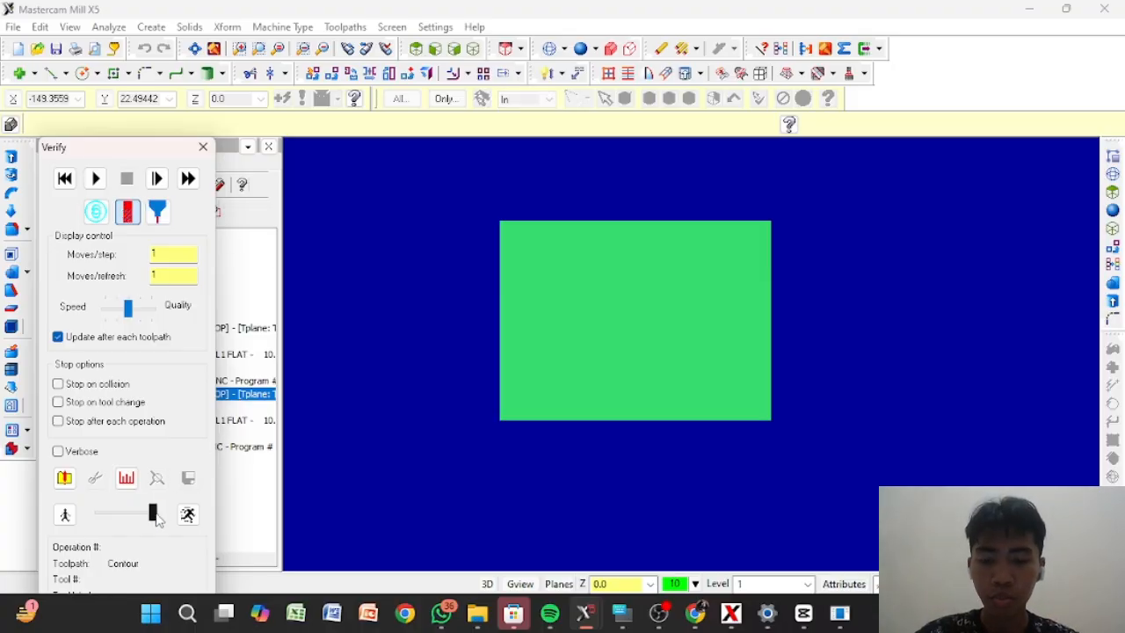
{"action": "left_click_drag", "start_coordinate": [151, 517], "coordinate": [142, 517]}
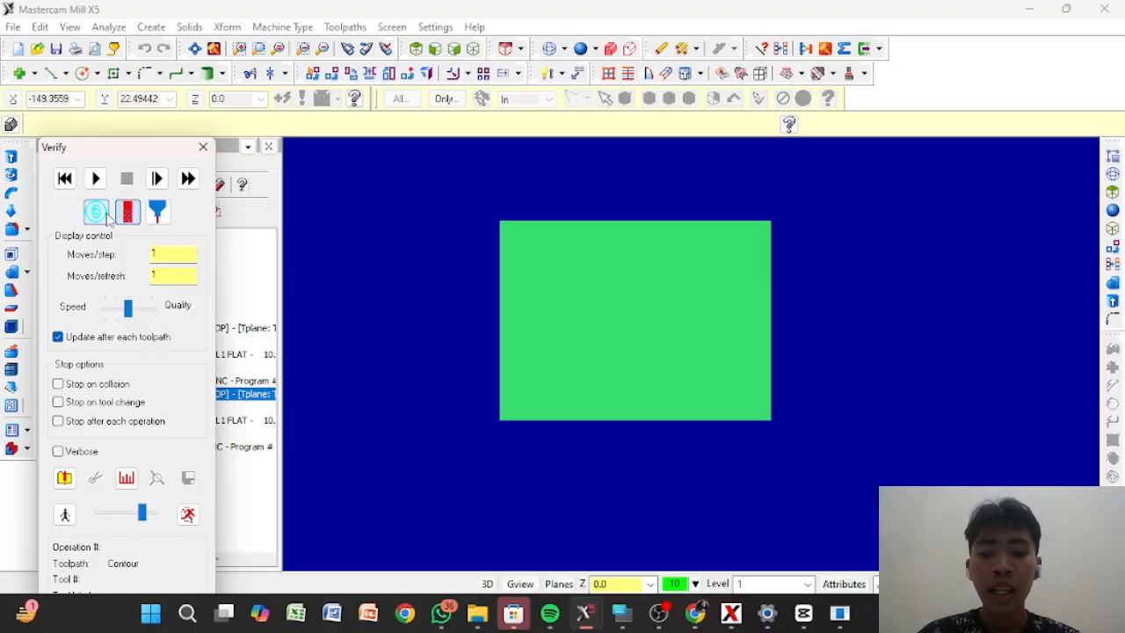
{"action": "left_click", "coordinate": [96, 179]}
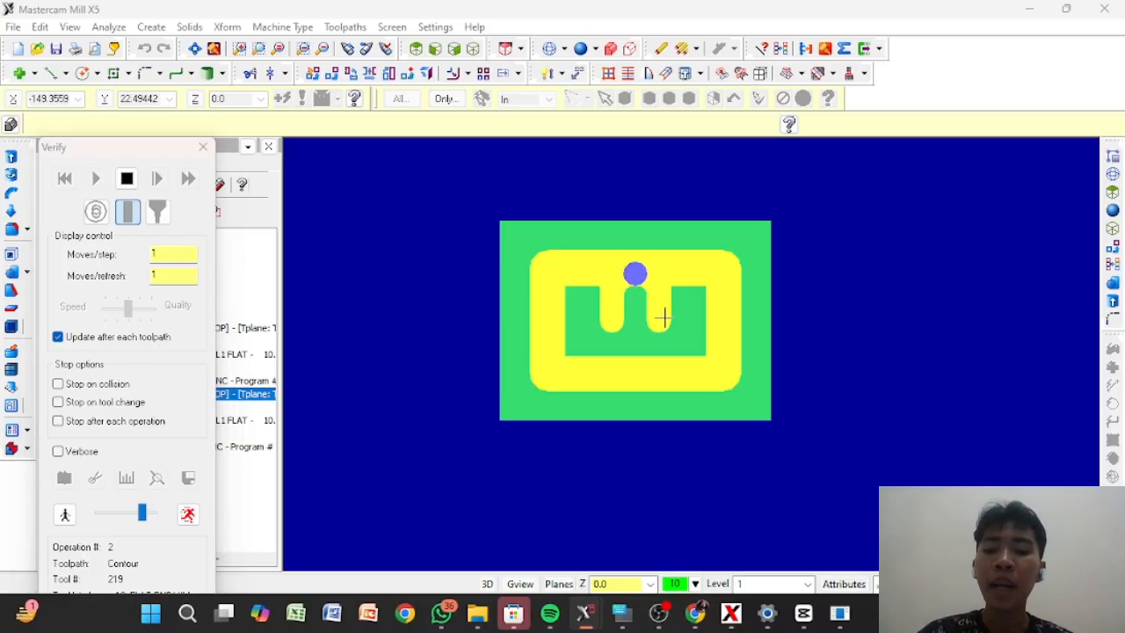
{"action": "middle_click_drag", "start_coordinate": [662, 316], "coordinate": [638, 212]}
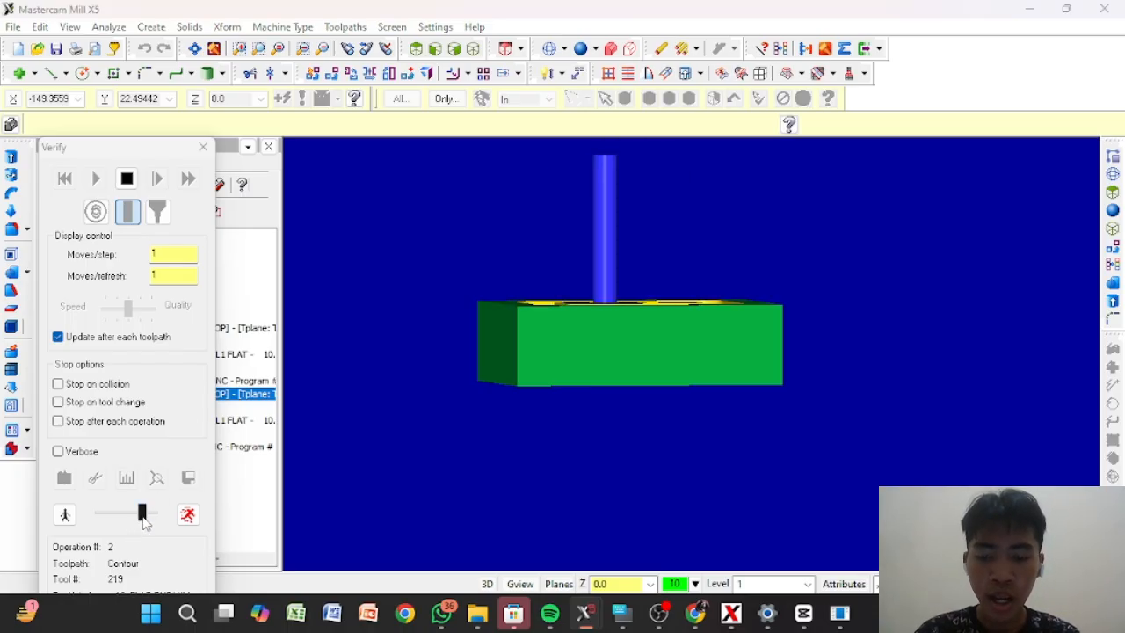
{"action": "left_click_drag", "start_coordinate": [143, 519], "coordinate": [155, 518]}
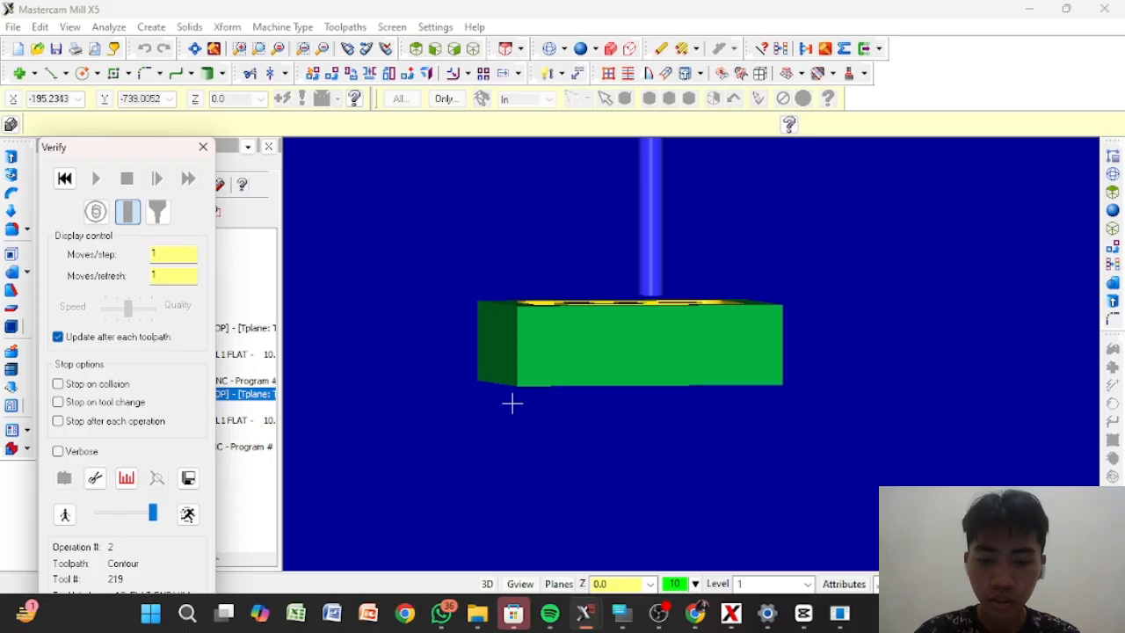
{"action": "left_click", "coordinate": [203, 147]}
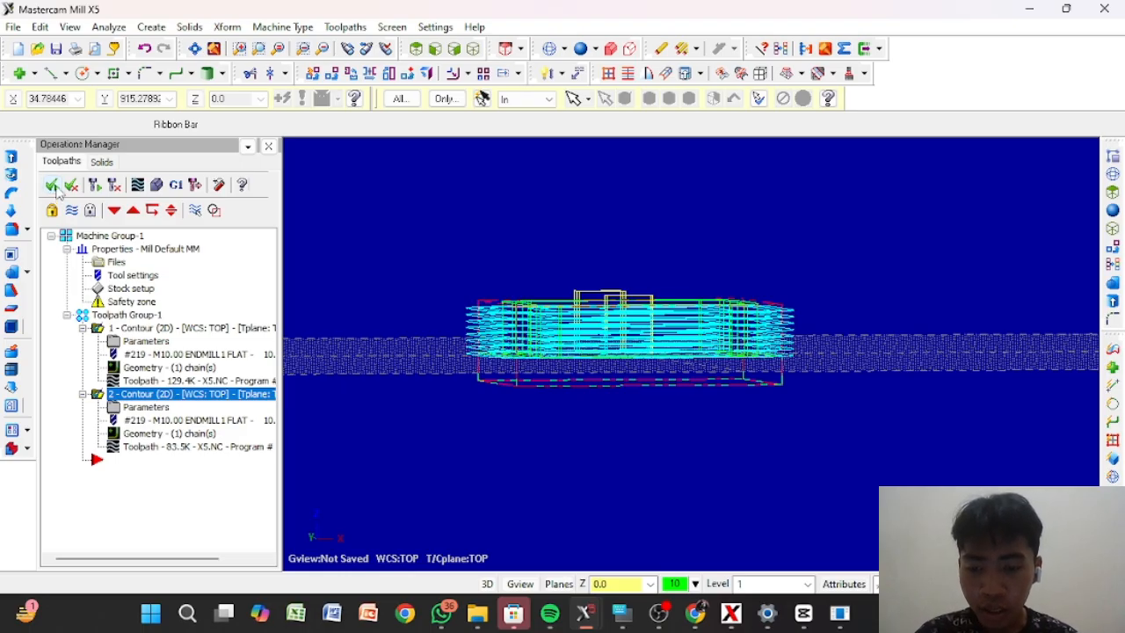
Select both contour operations, verify them together on the stock and close the simulation
{"action": "left_click", "coordinate": [162, 186]}
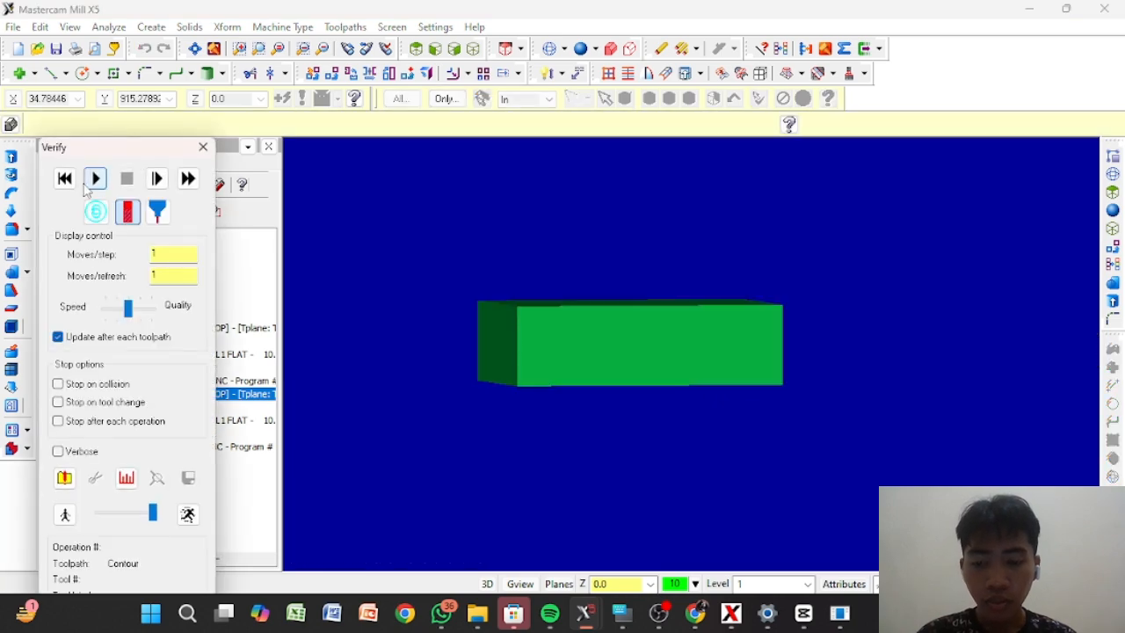
{"action": "left_click", "coordinate": [94, 180]}
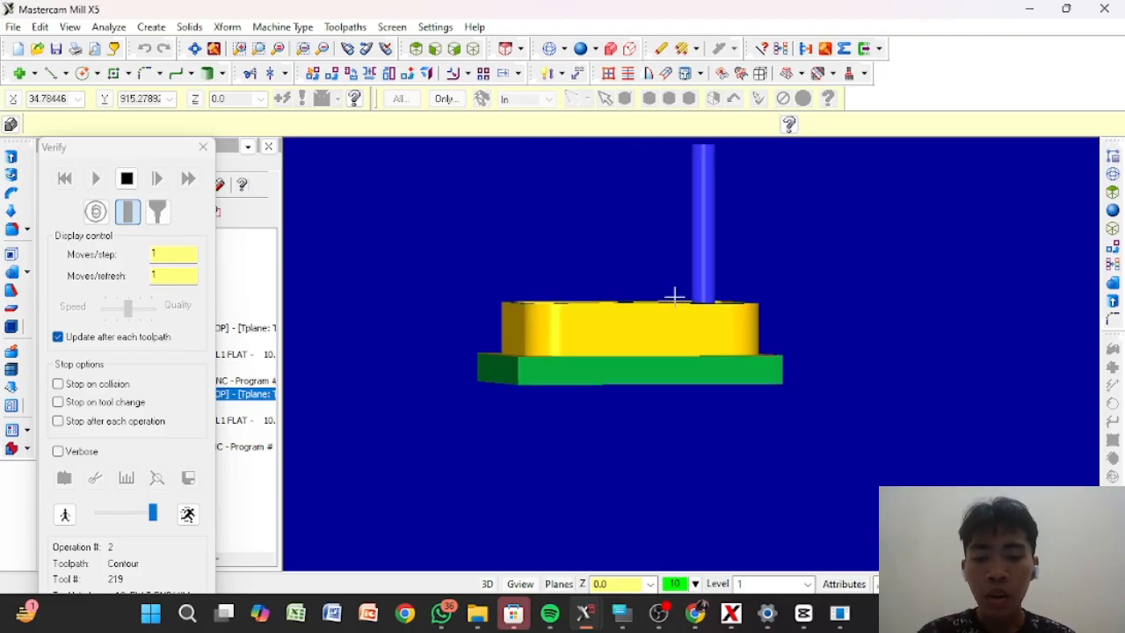
{"action": "mouse_move", "coordinate": [675, 295]}
{"action": "middle_mouse_down"}
{"action": "mouse_move", "coordinate": [658, 308]}
{"action": "mouse_move", "coordinate": [658, 283]}
{"action": "mouse_move", "coordinate": [659, 304]}
{"action": "middle_mouse_up"}
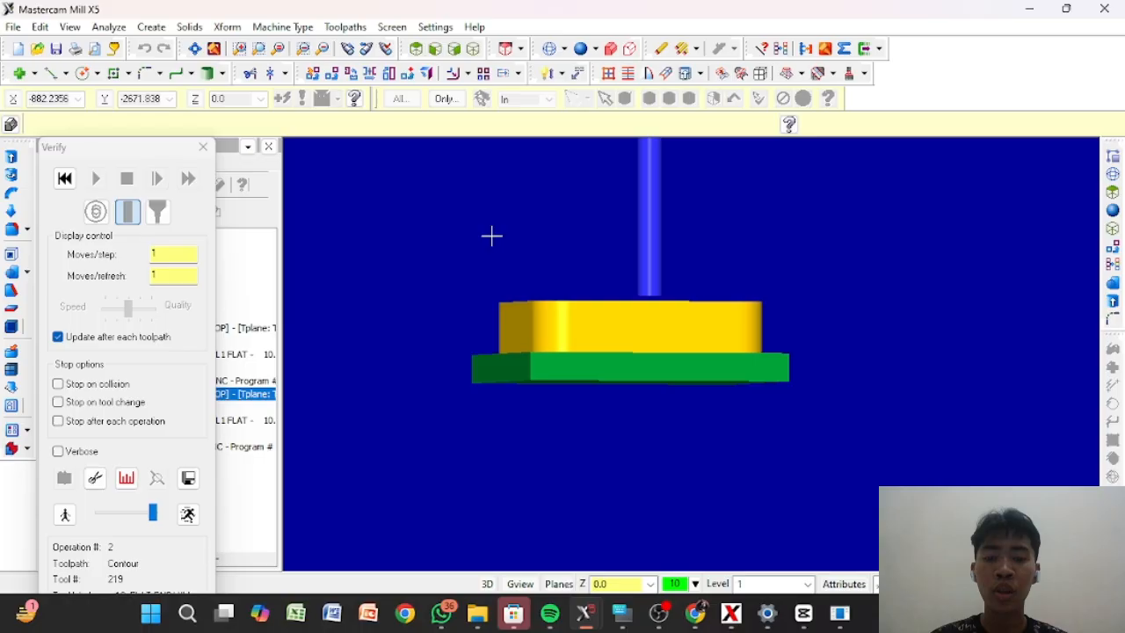
{"action": "left_click", "coordinate": [203, 145]}
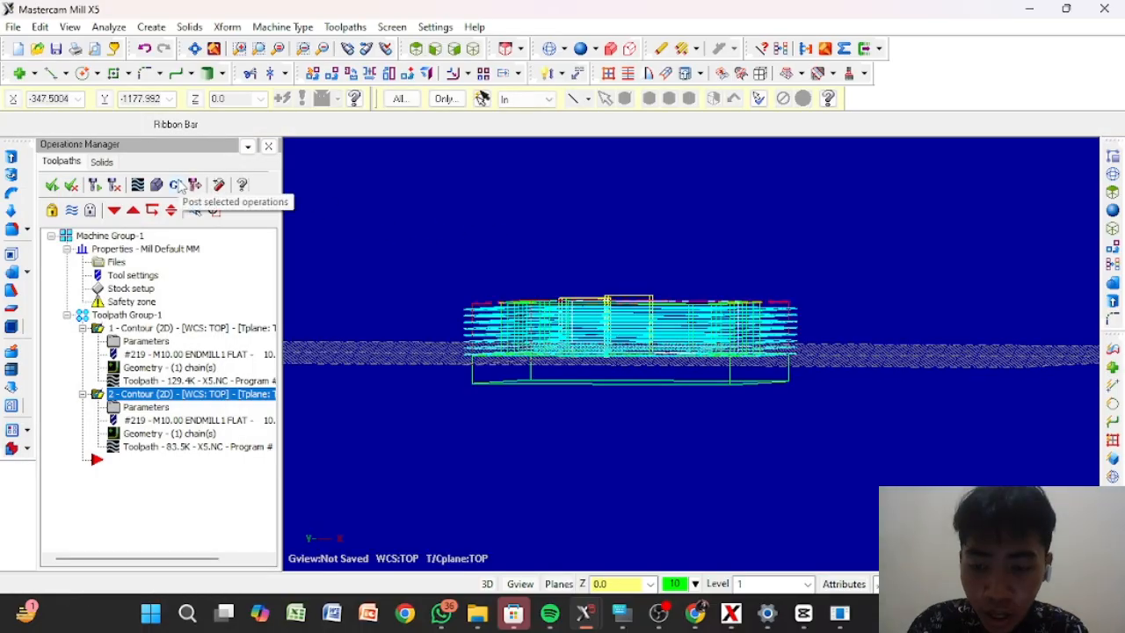
Post both contour operations to an NC file and change the drive letter of the recent folder path to D
{"action": "left_click", "coordinate": [178, 186]}
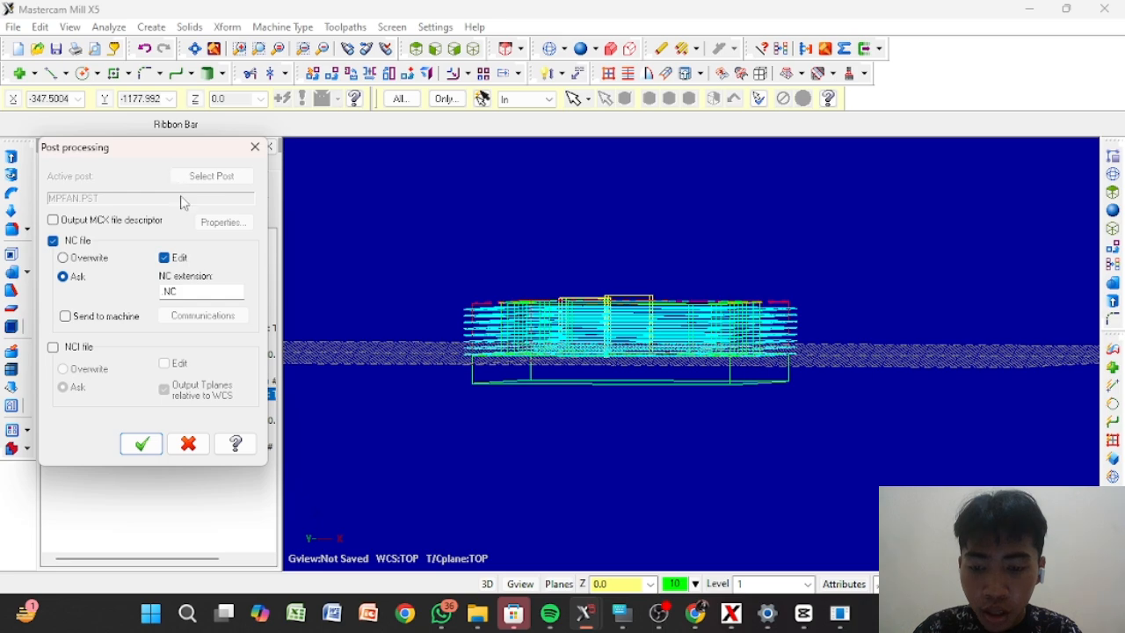
{"action": "left_click", "coordinate": [142, 444]}
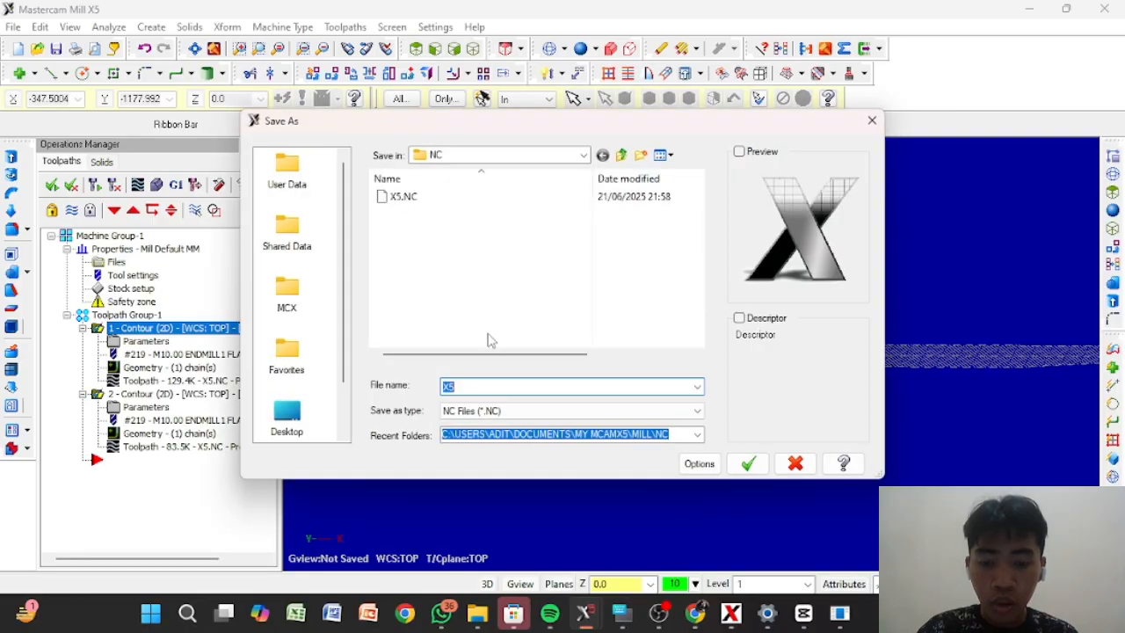
{"action": "left_click", "coordinate": [446, 433]}
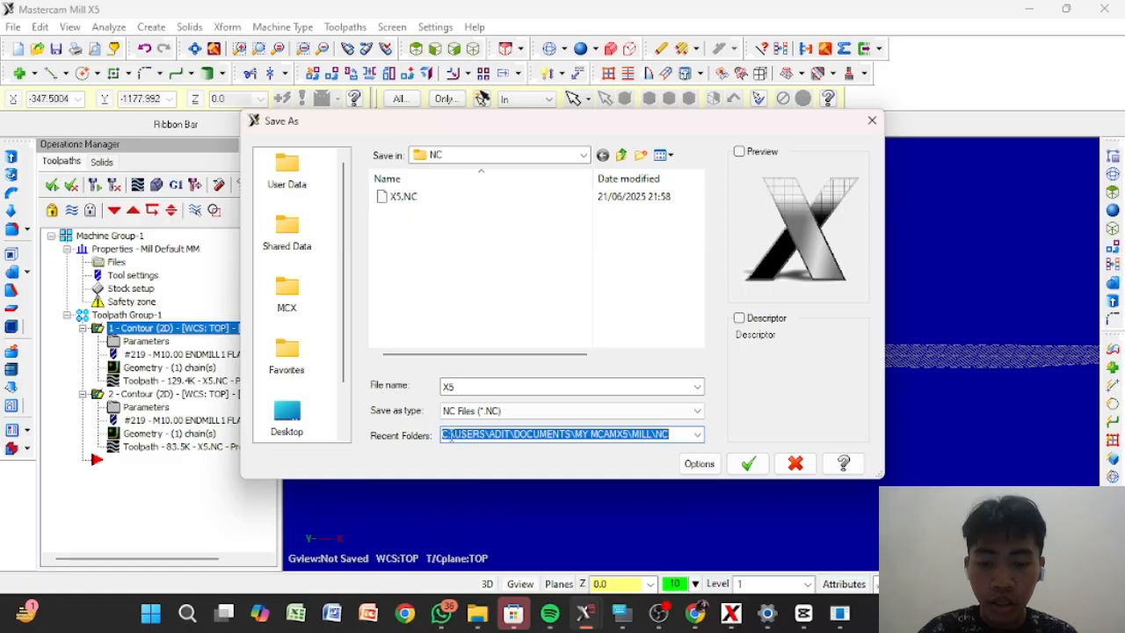
{"action": "left_click", "coordinate": [450, 436]}
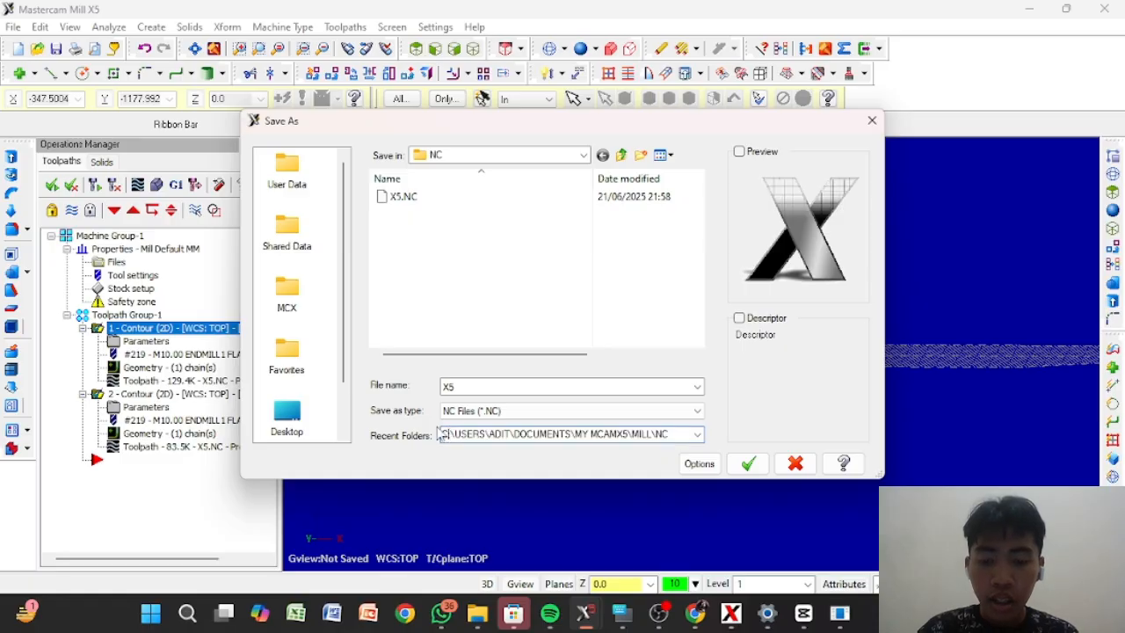
{"action": "key", "text": "BackSpace"}
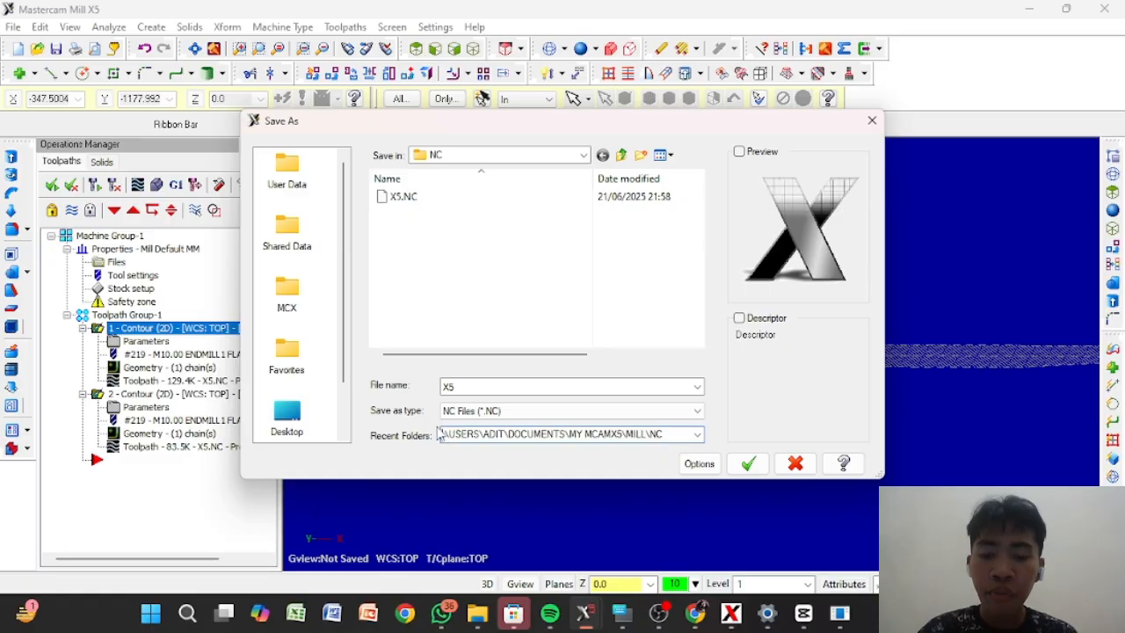
{"action": "type", "text": "D"}
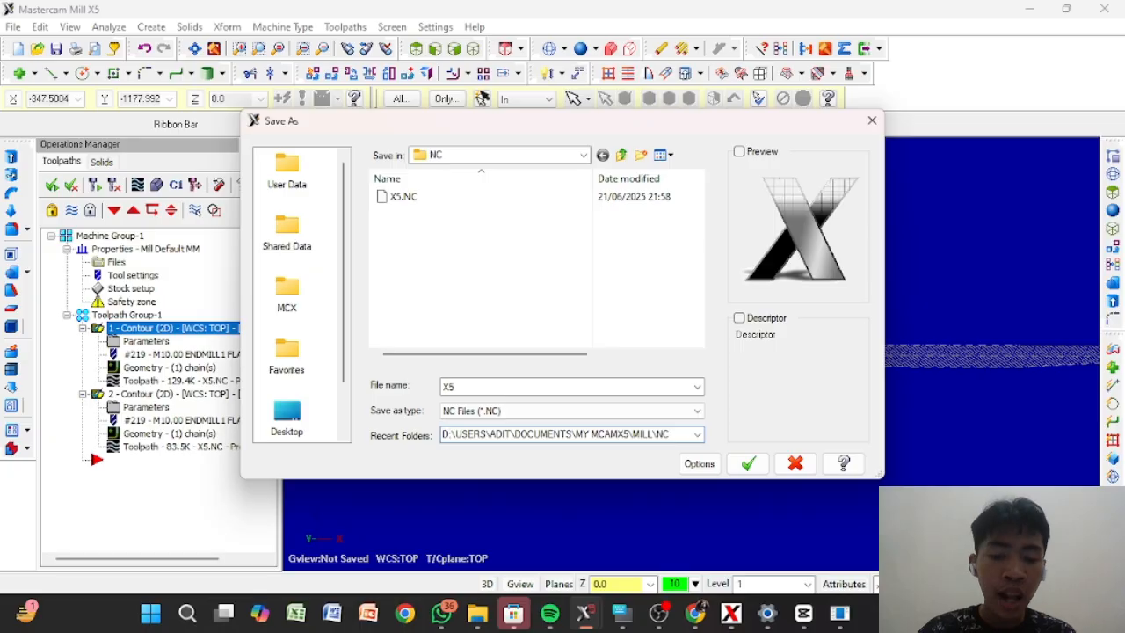
Save the NC program as X5.NC, replacing the existing file, and reload it in the Mastercam X Editor
{"action": "left_click", "coordinate": [751, 465]}
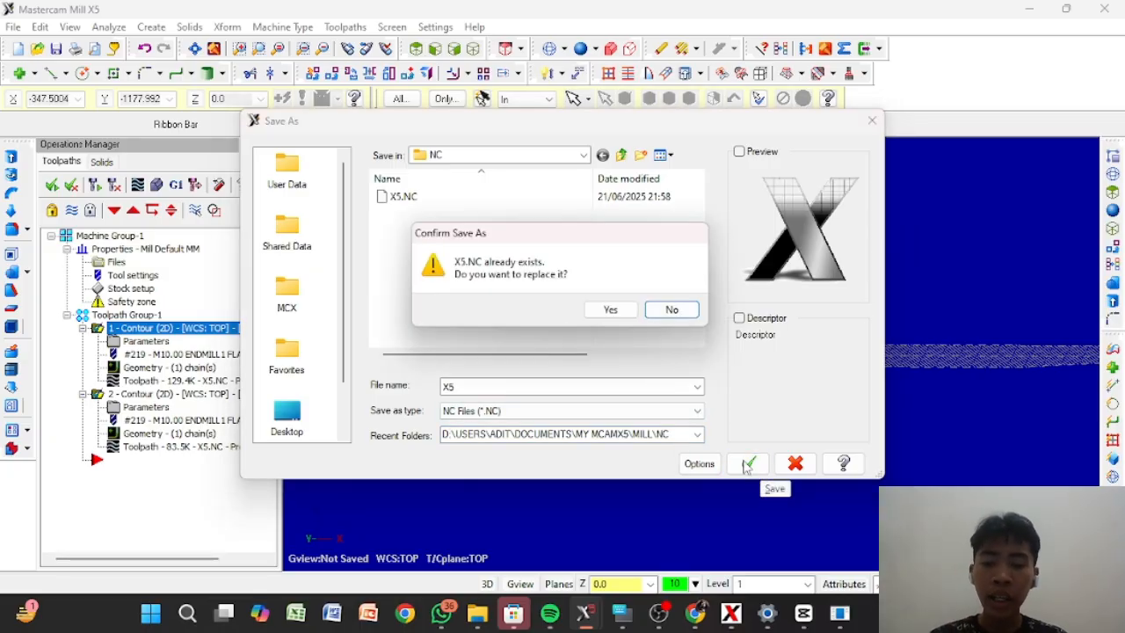
{"action": "left_click", "coordinate": [612, 310]}
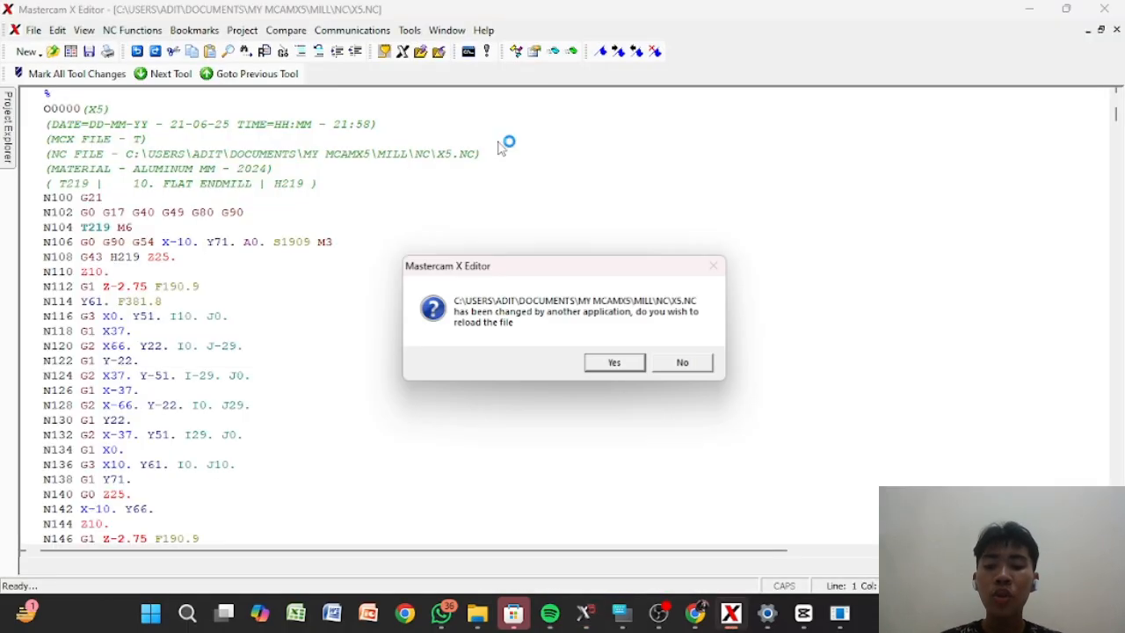
{"action": "left_click", "coordinate": [614, 362]}
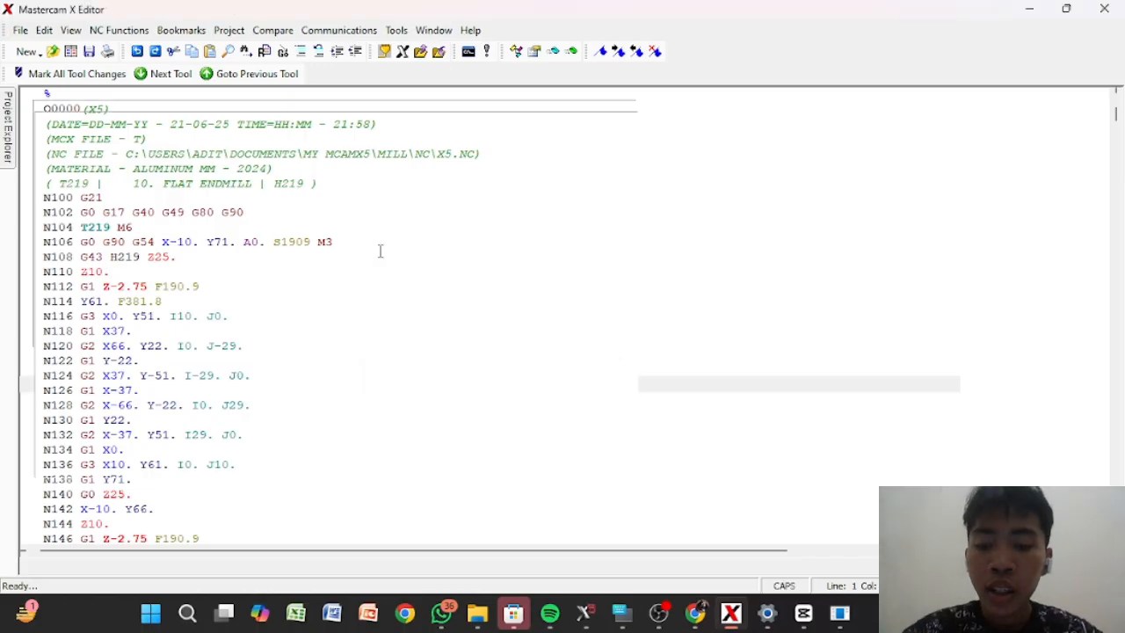
Examine the posted G-code in X5.NC, from the program header down through the outer contour's depth passes
{"action": "scroll", "coordinate": [360, 268], "scroll_direction": "down", "scroll_amount": 20}
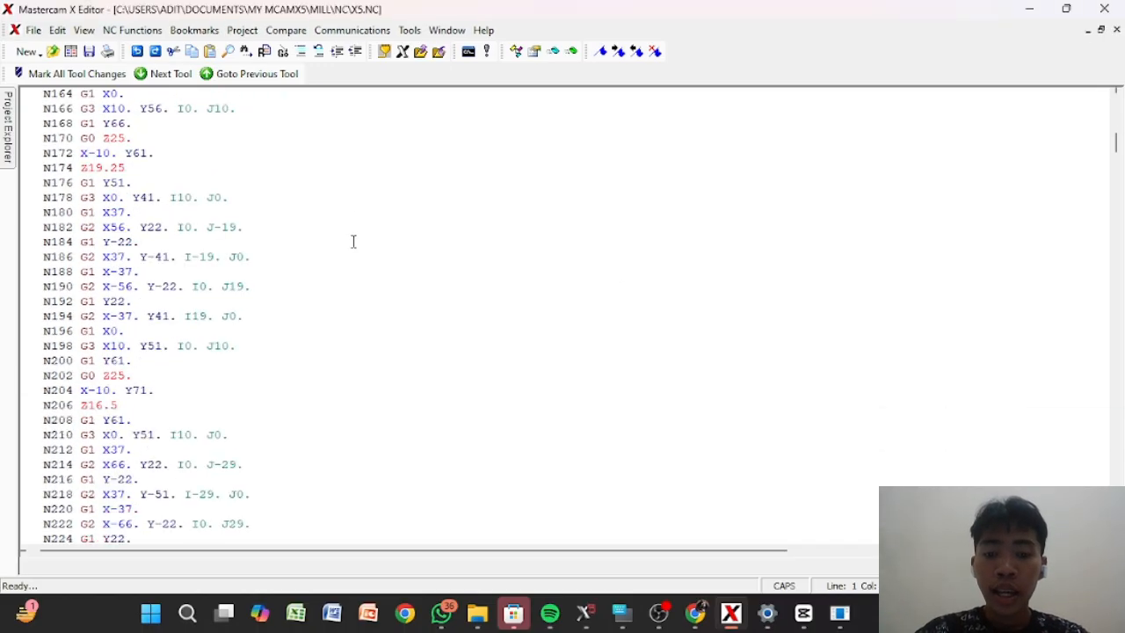
{"action": "scroll", "coordinate": [352, 241], "scroll_direction": "up", "scroll_amount": 8}
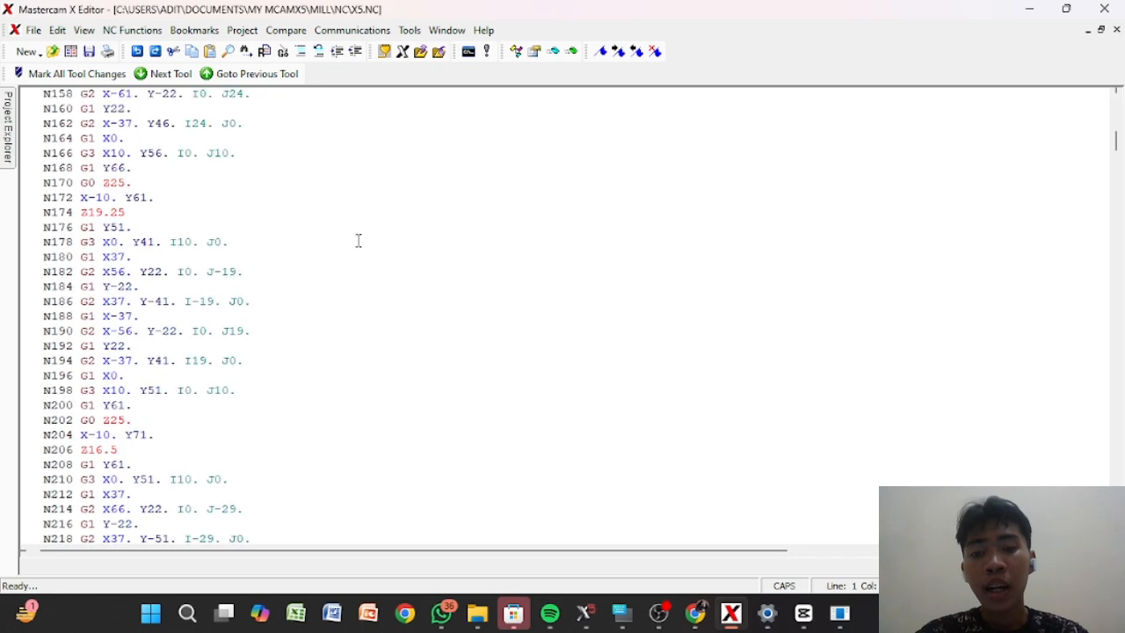
{"action": "scroll", "coordinate": [361, 241], "scroll_direction": "down", "scroll_amount": 12}
{"action": "scroll", "coordinate": [368, 242], "scroll_direction": "down", "scroll_amount": 12}
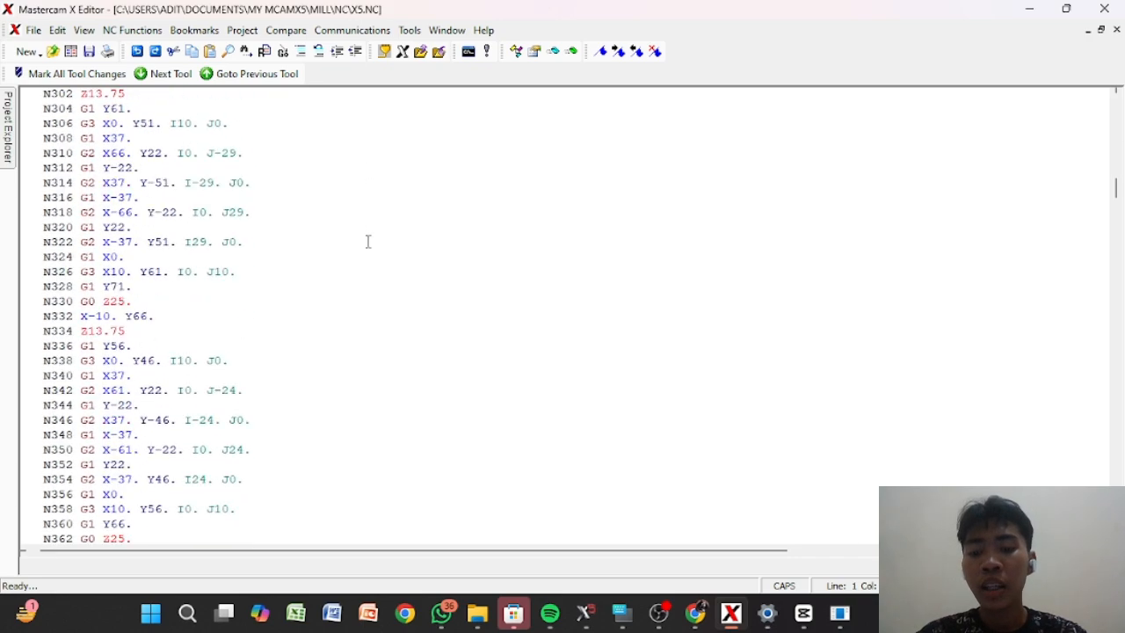
{"action": "scroll", "coordinate": [371, 242], "scroll_direction": "up", "scroll_amount": 7}
{"action": "scroll", "coordinate": [382, 249], "scroll_direction": "up", "scroll_amount": 20}
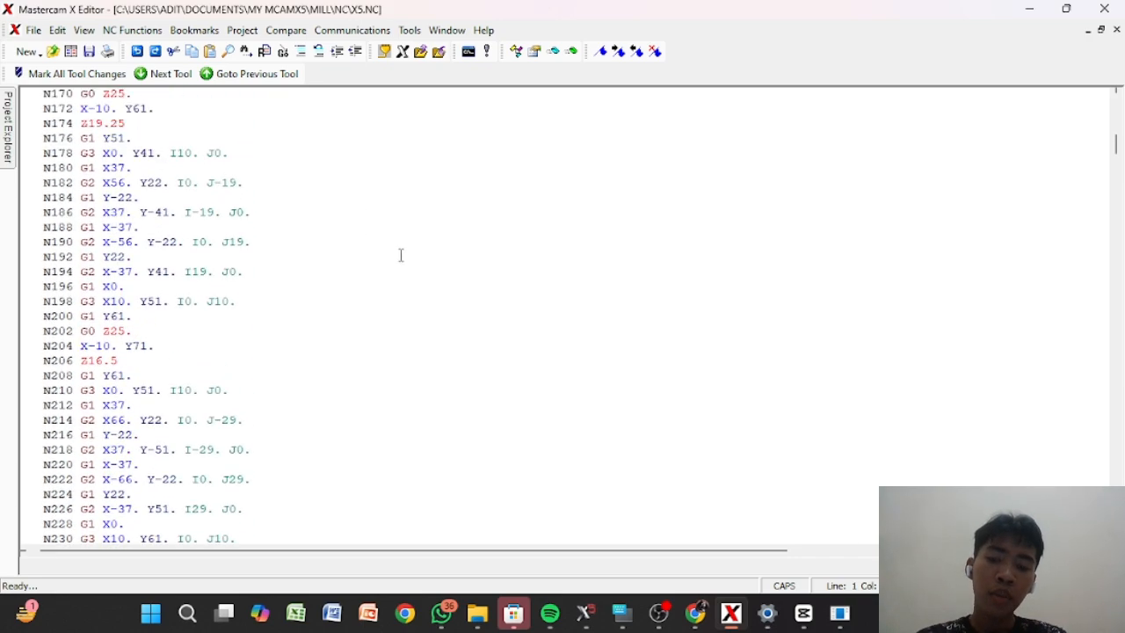
{"action": "scroll", "coordinate": [393, 256], "scroll_direction": "up", "scroll_amount": 1}
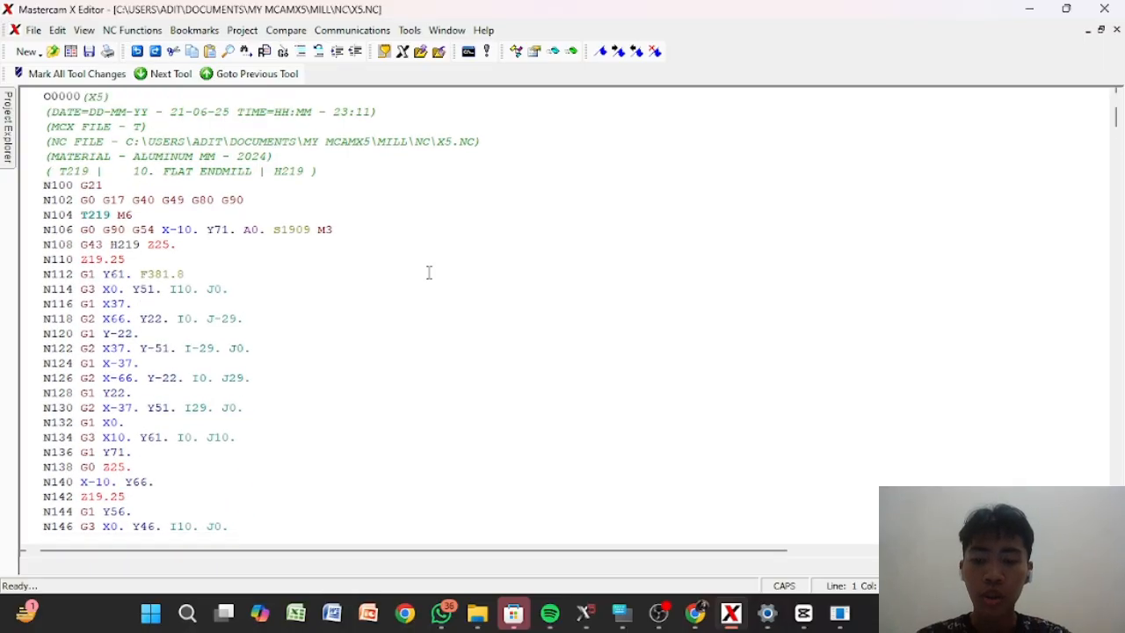
{"action": "scroll", "coordinate": [425, 267], "scroll_direction": "down", "scroll_amount": 15}
{"action": "scroll", "coordinate": [424, 264], "scroll_direction": "down", "scroll_amount": 4}
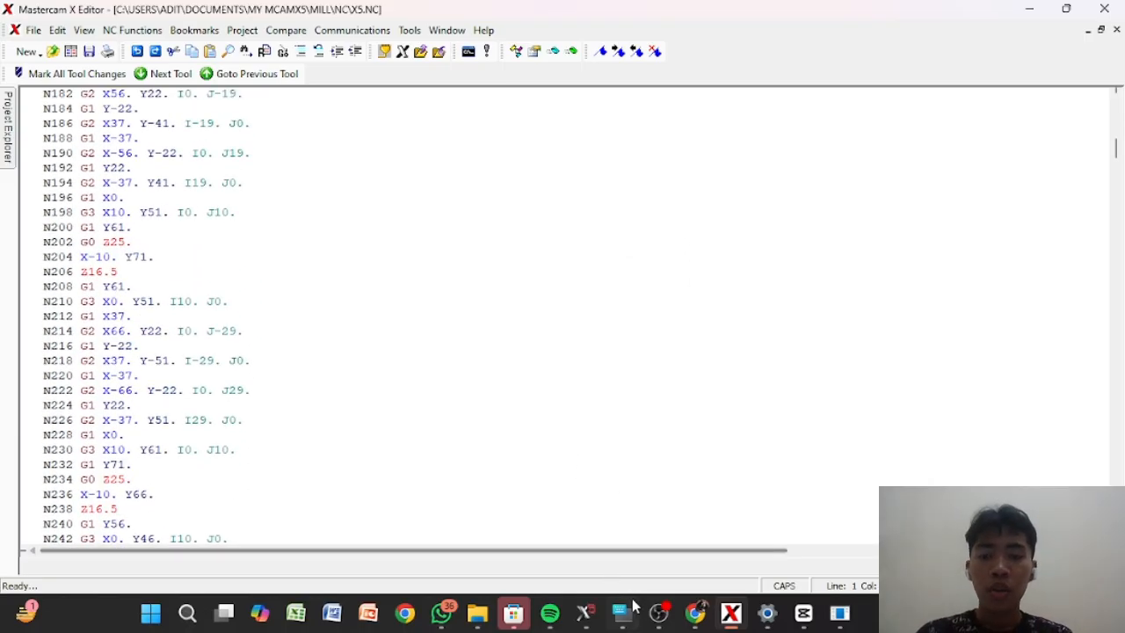
{"action": "left_click", "coordinate": [658, 613]}
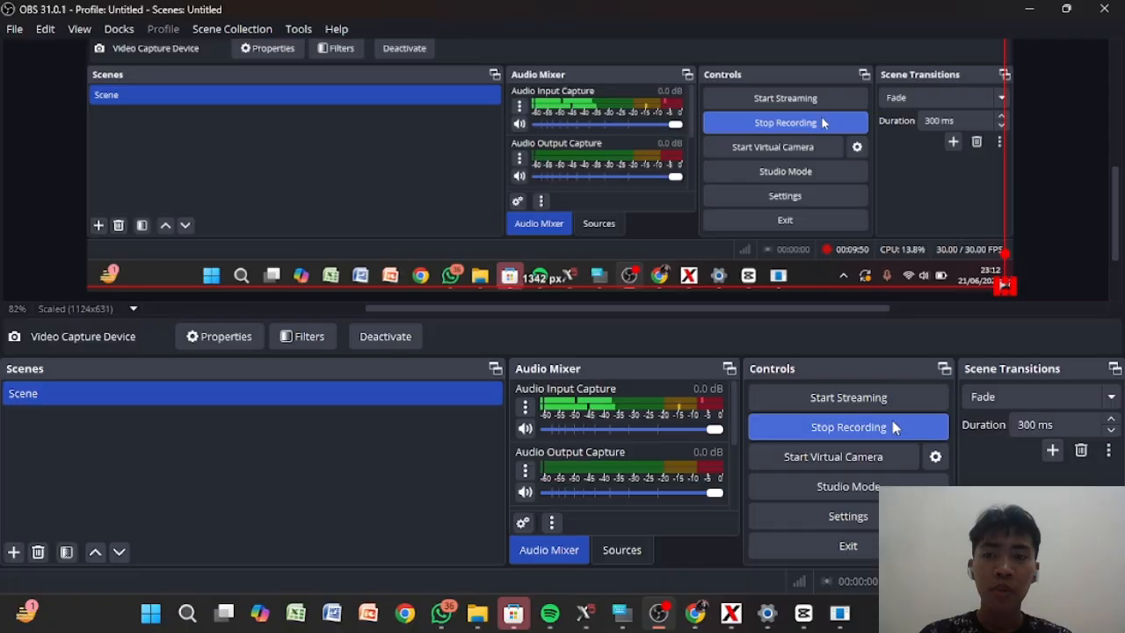